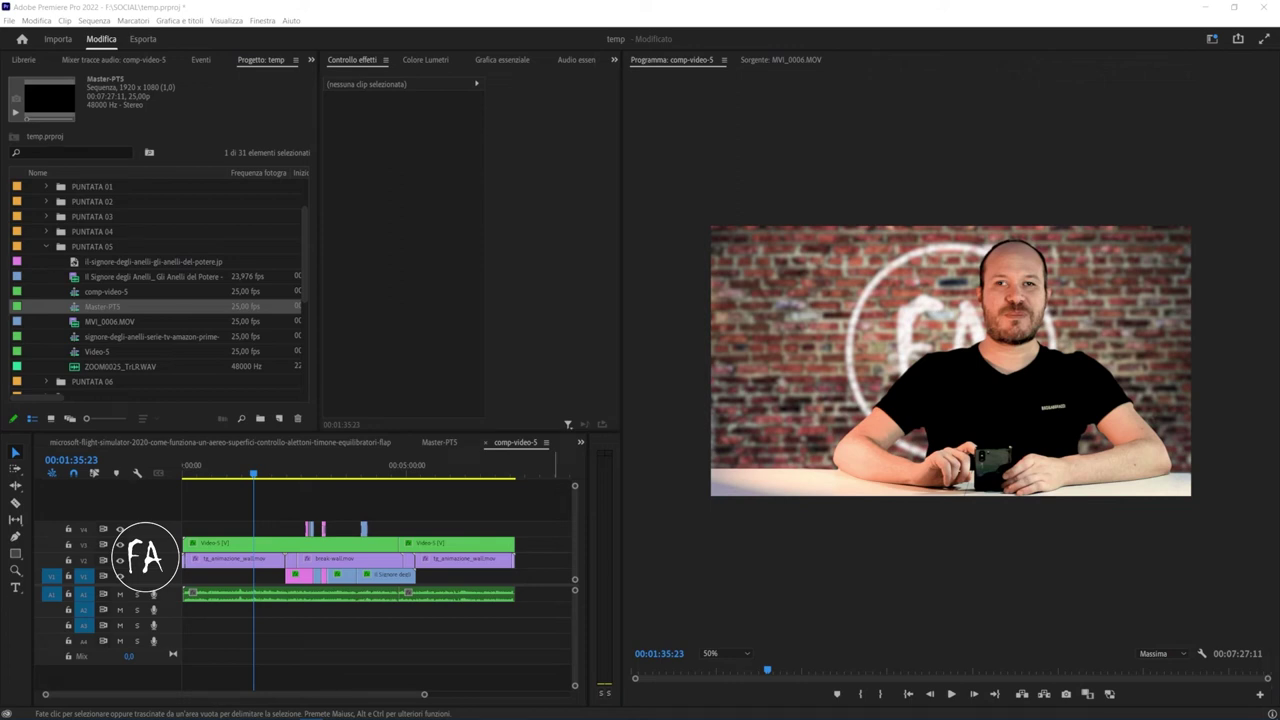
- Resize the workspace with a taller timeline and wider Effect Controls and Timeline panels
left_click(598, 263)
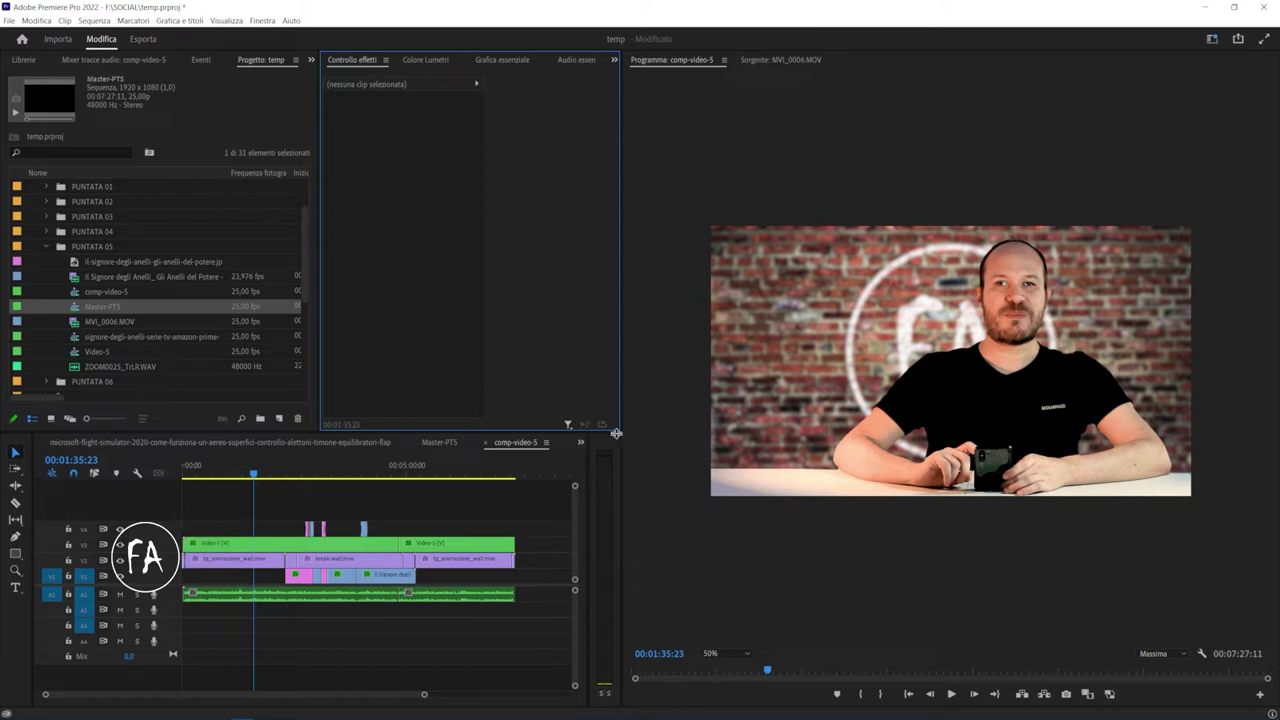
left_click_drag(618, 431, 640, 311)
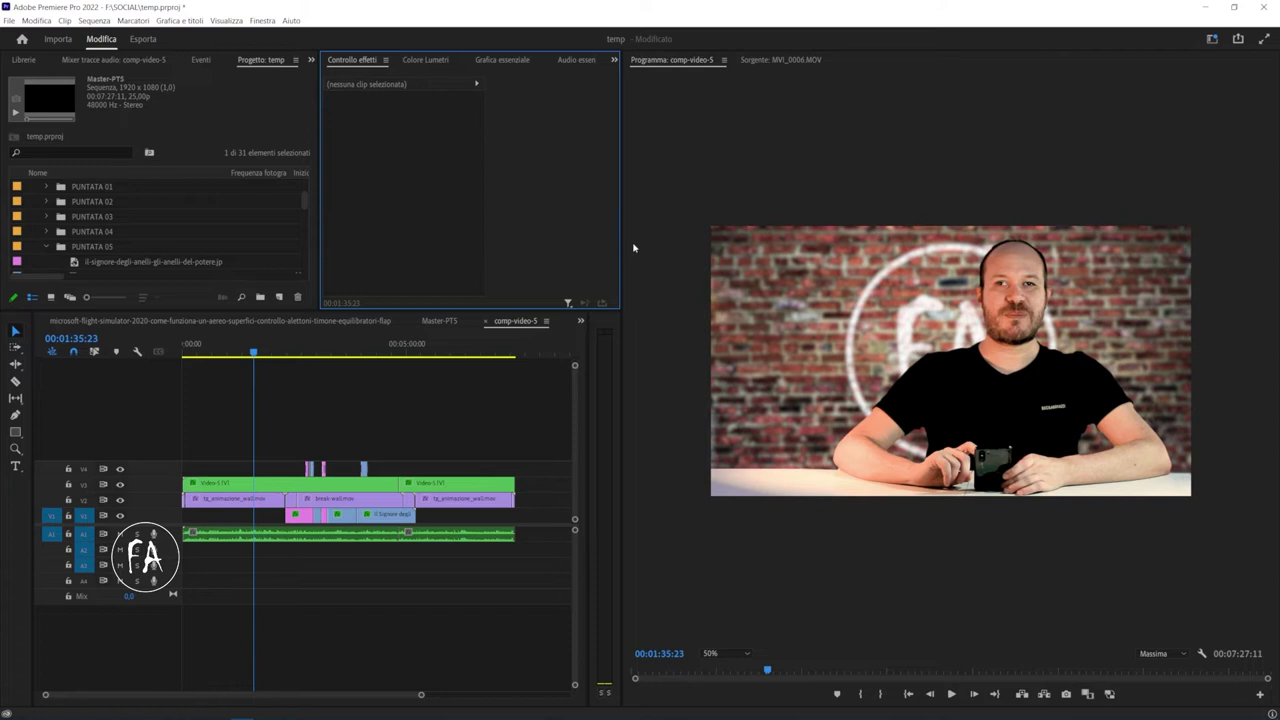
left_click_drag(620, 241, 768, 237)
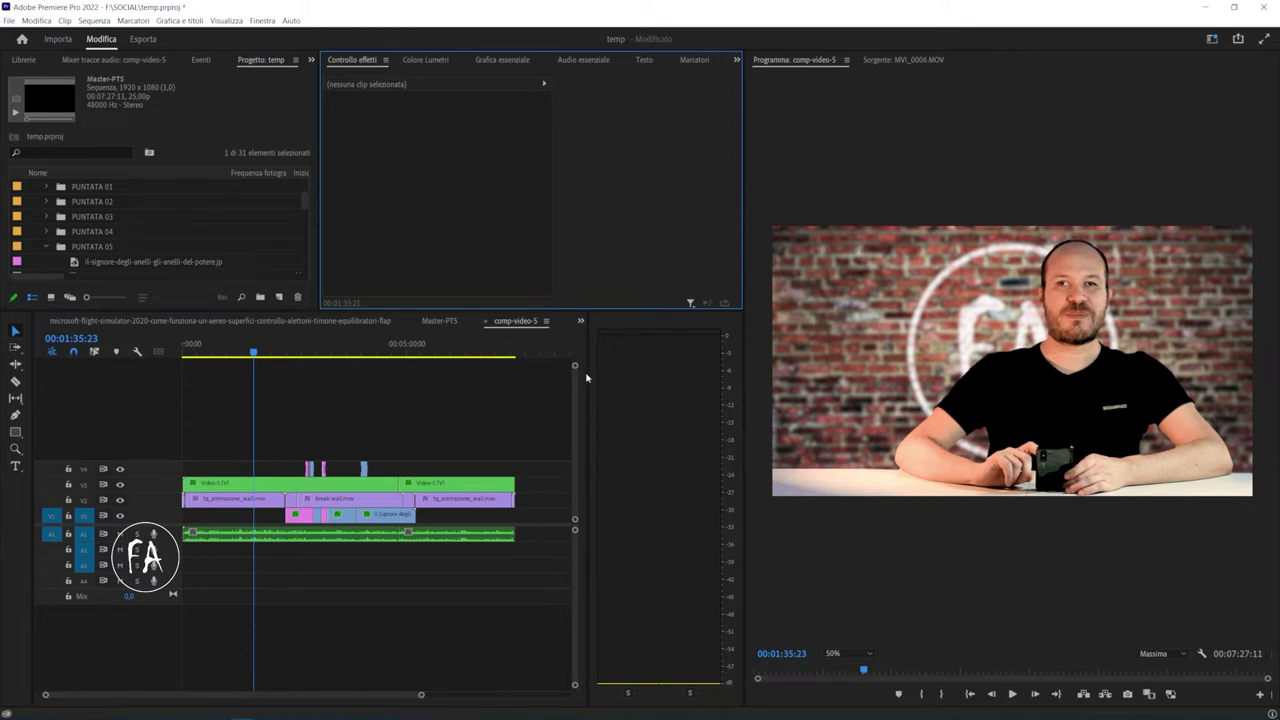
left_click_drag(587, 378, 734, 384)
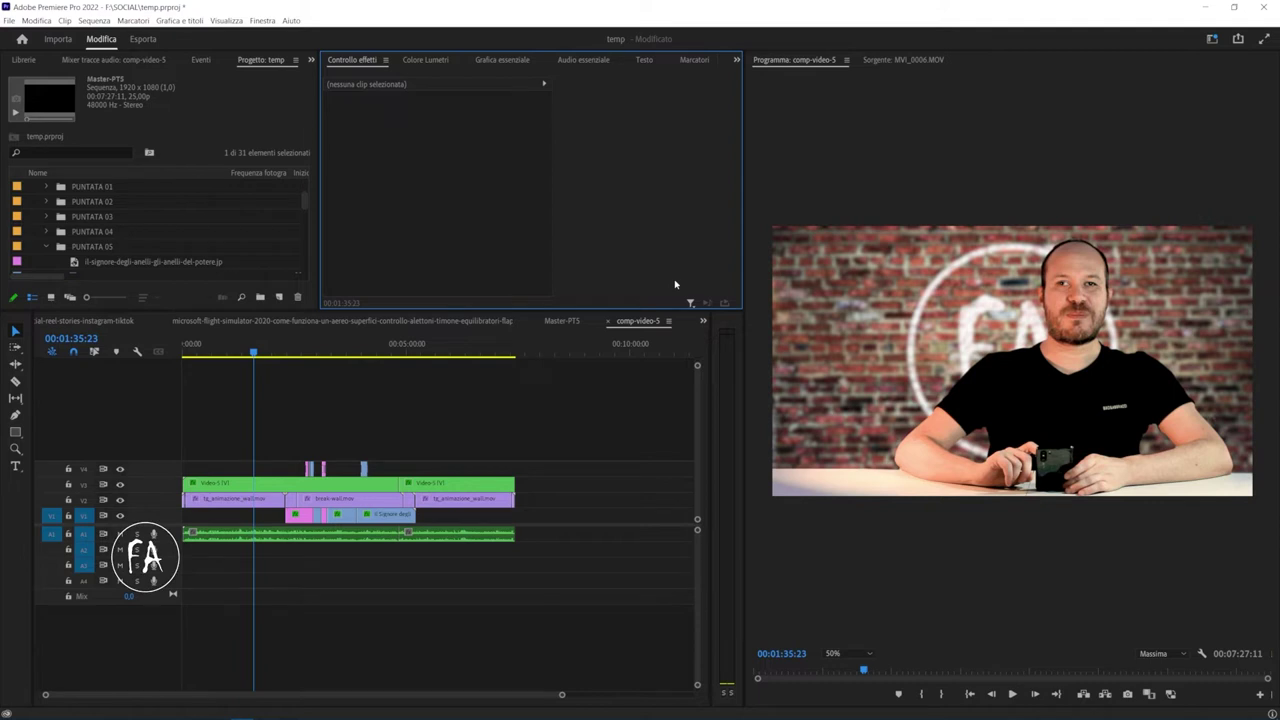
left_click(620, 398)
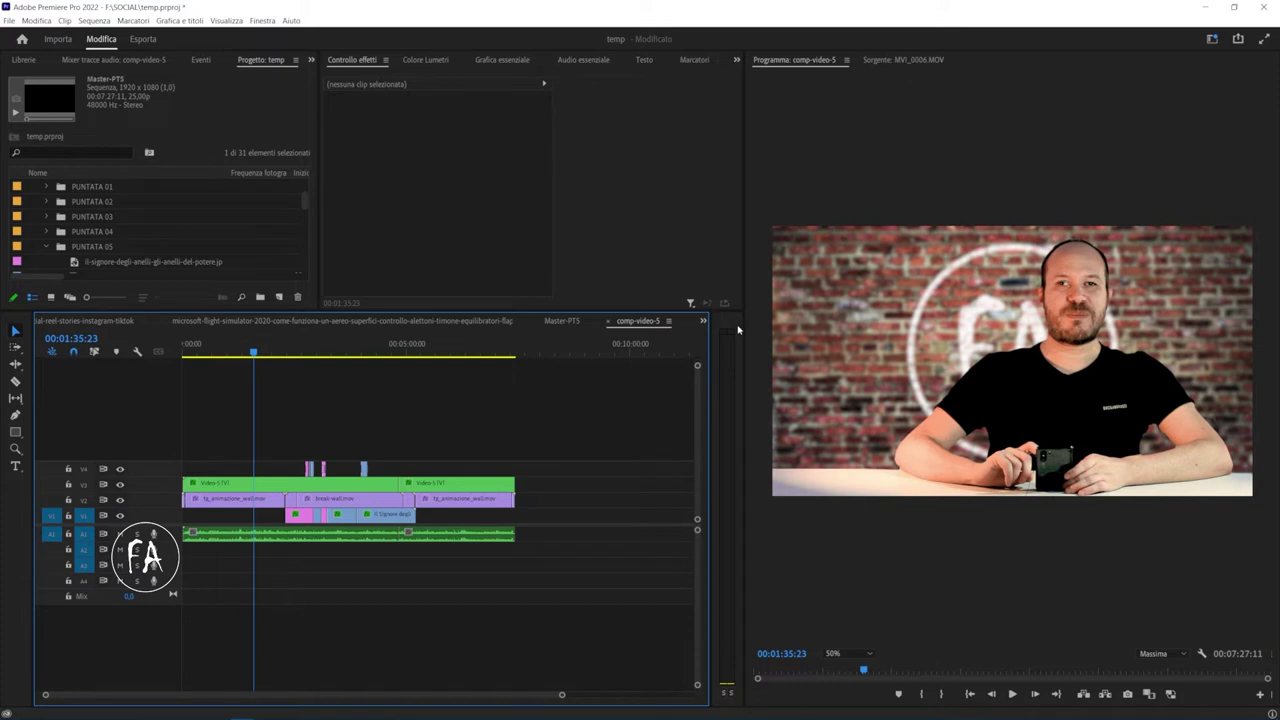
- Open the nested Video-5 sequence and show its clip's effects with more vertical room
left_click(438, 486)
double_click(374, 486)
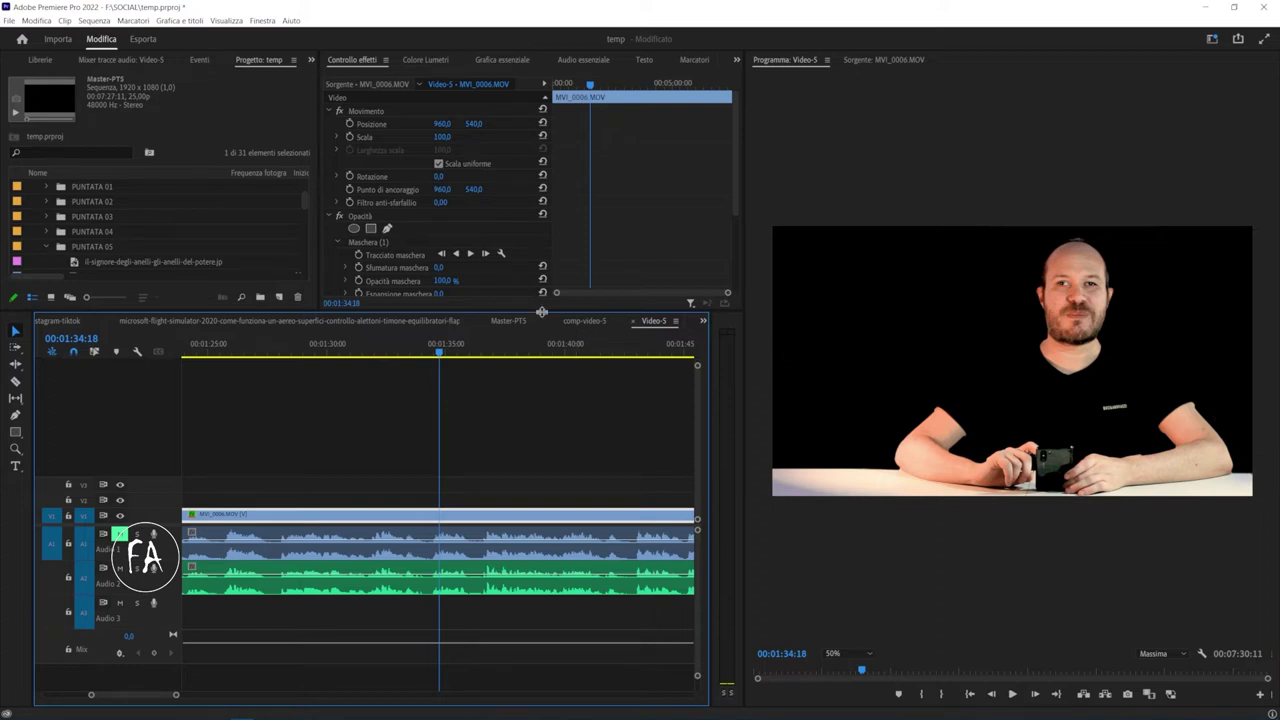
left_click_drag(538, 311, 535, 380)
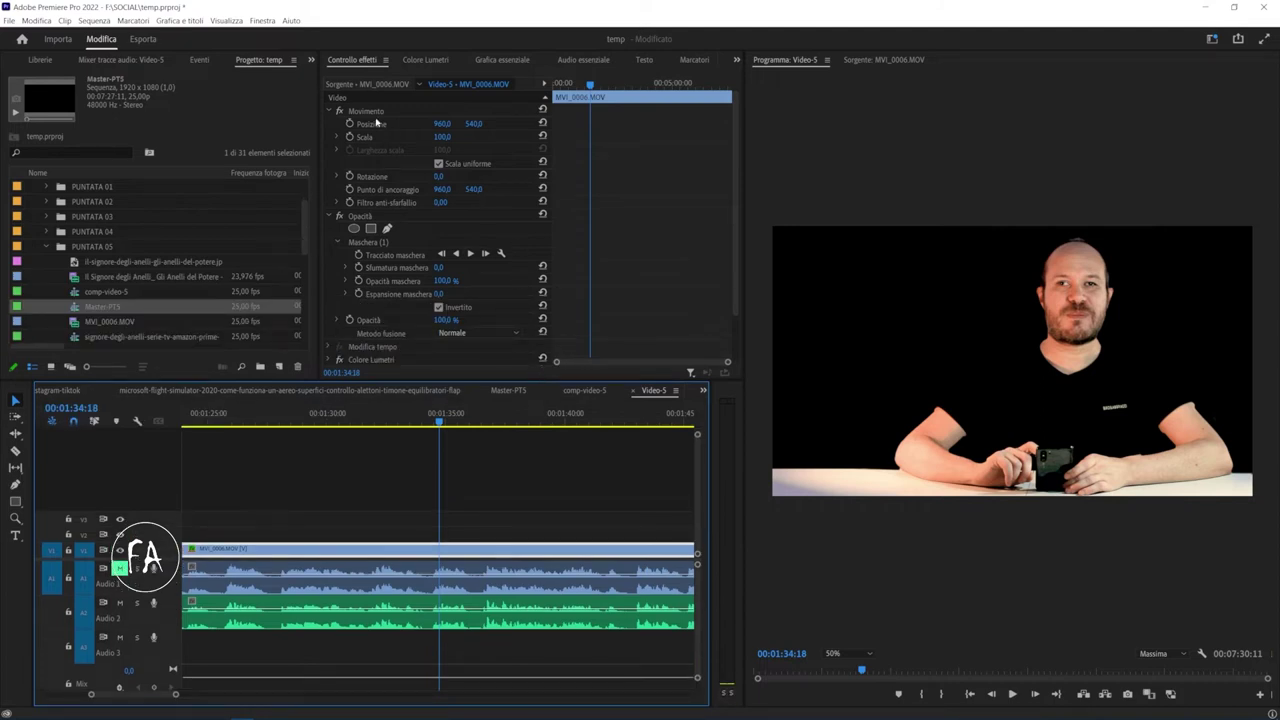
left_click(376, 84)
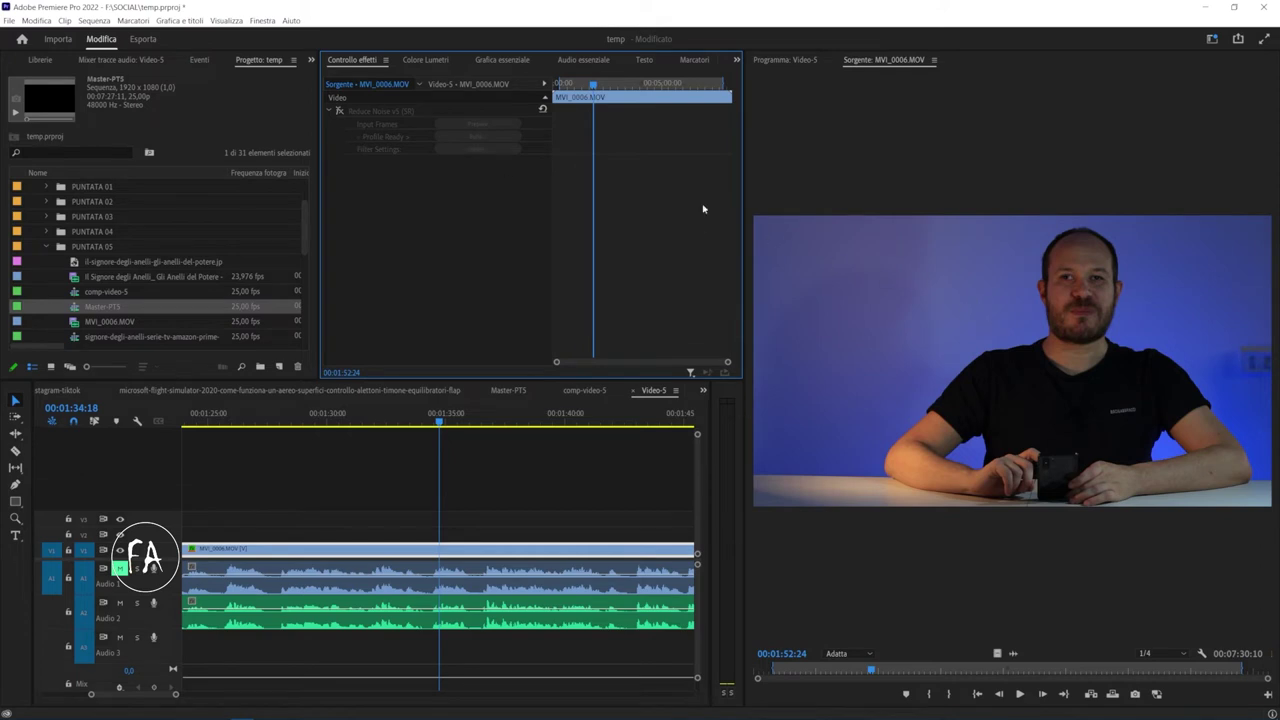
left_click(484, 86)
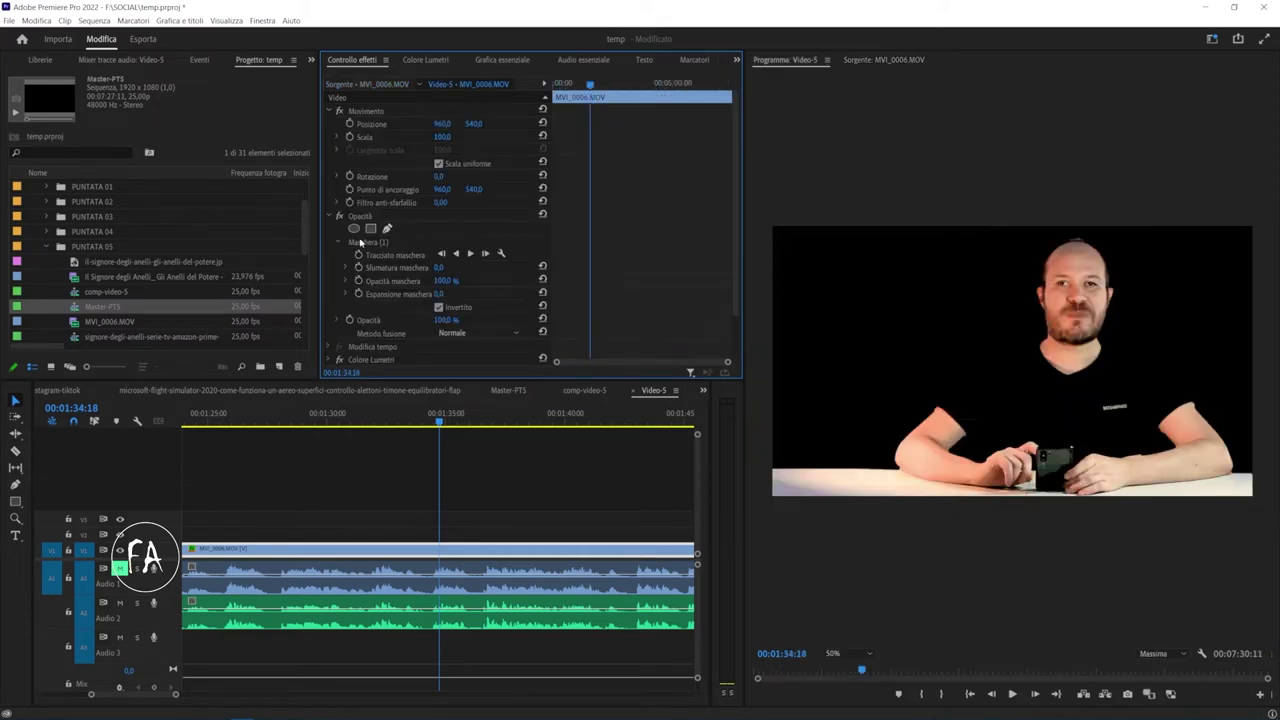
- Switch off both Colore Lumetri effects, the Ultra key and the opacity mask to reveal raw footage
scroll(356, 270, "down", 2)
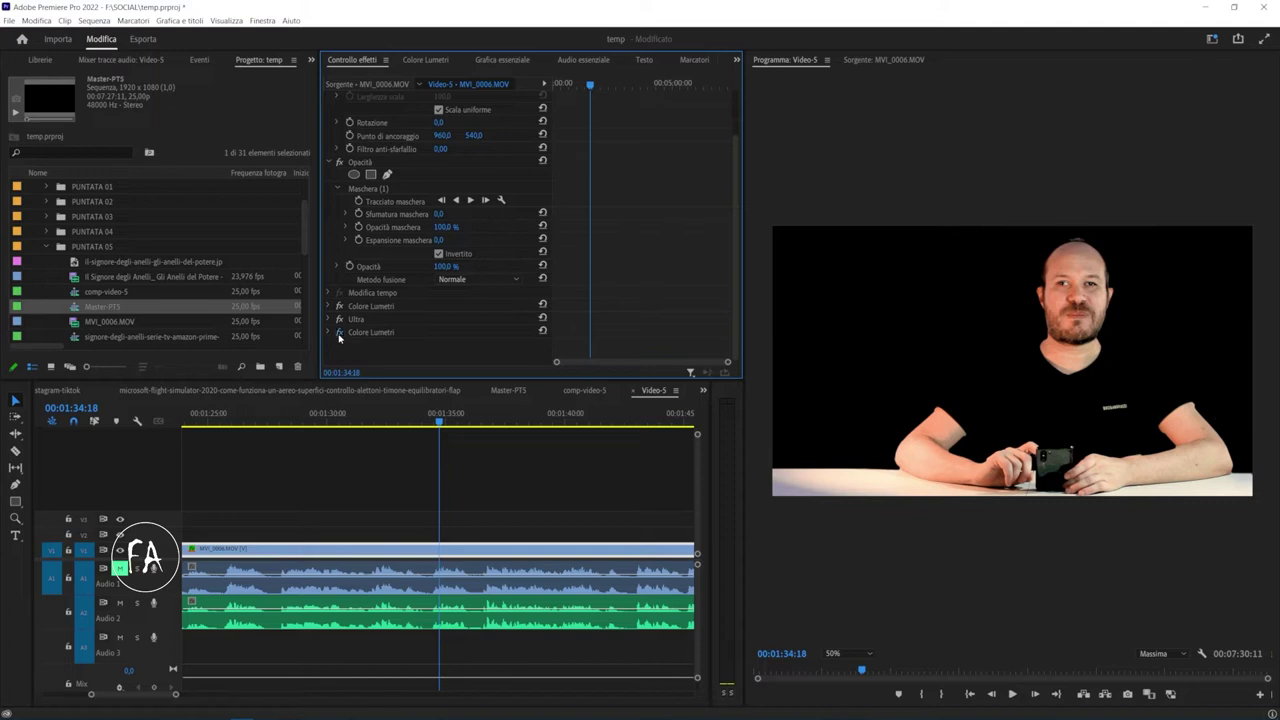
left_click(339, 331)
left_click(339, 318)
left_click(339, 305)
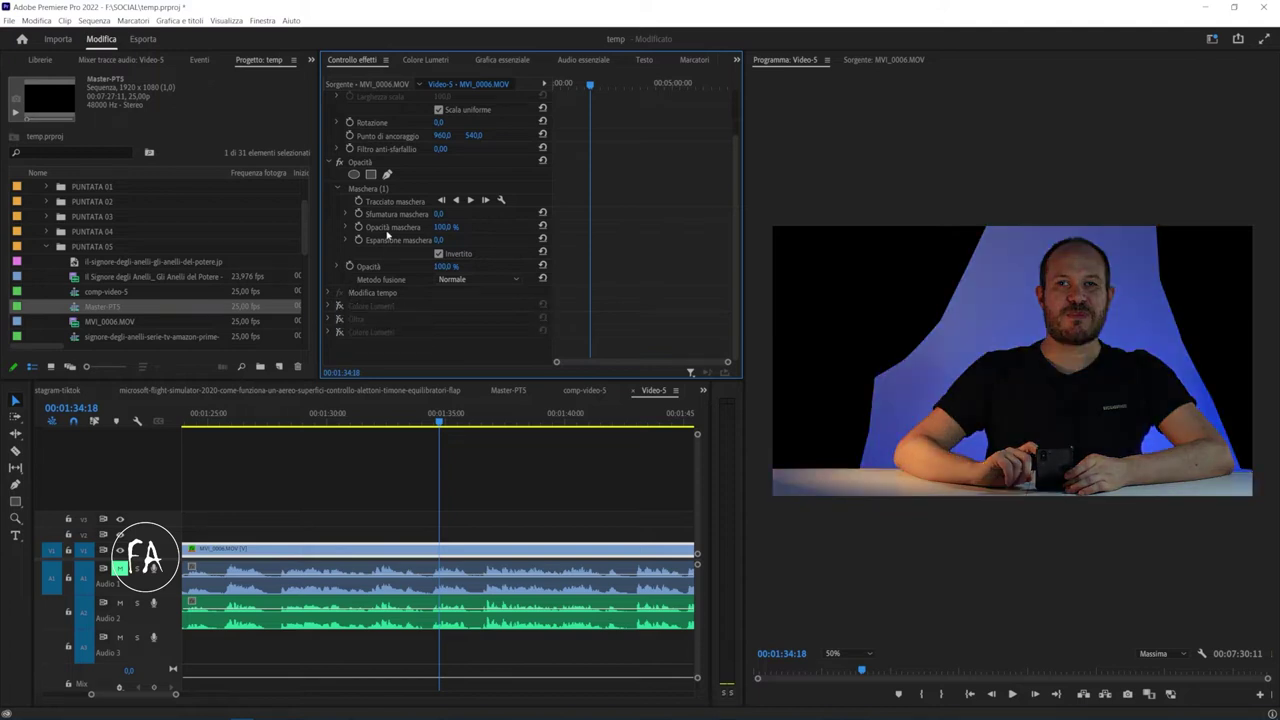
left_click(339, 162)
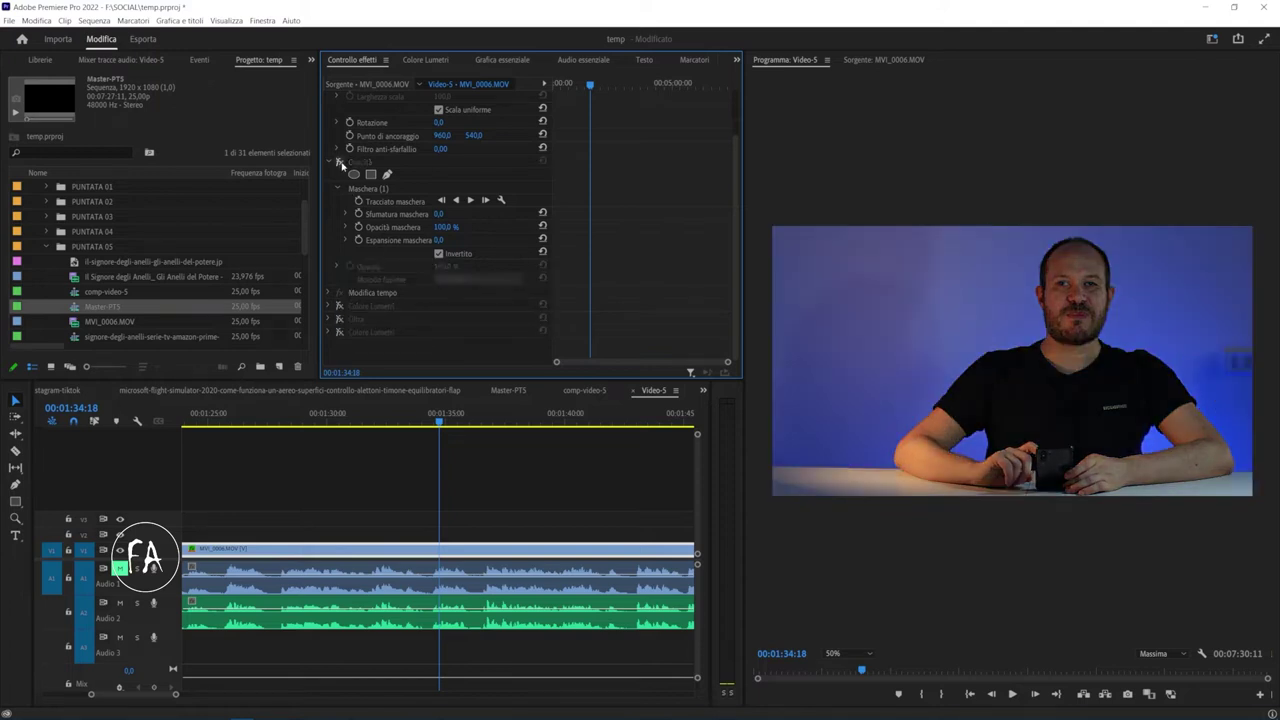
scroll(340, 165, "up", 2)
scroll(342, 170, "up", 1)
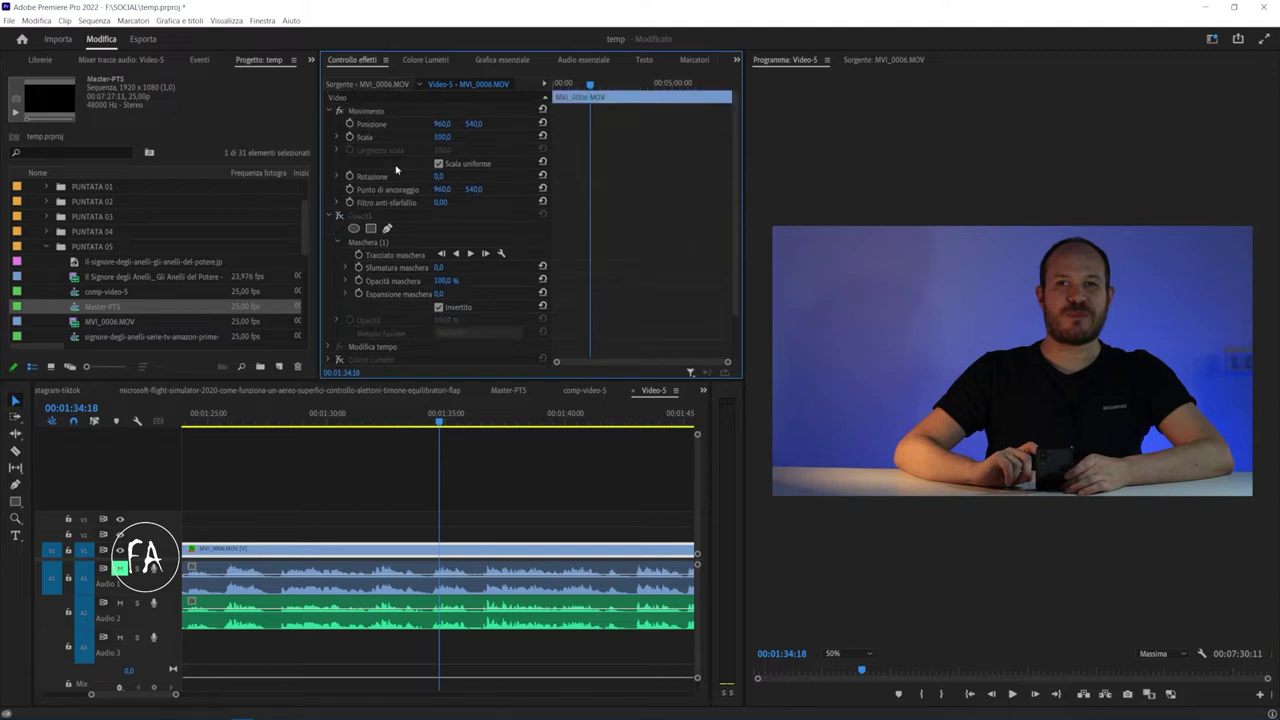
left_click_drag(748, 193, 616, 193)
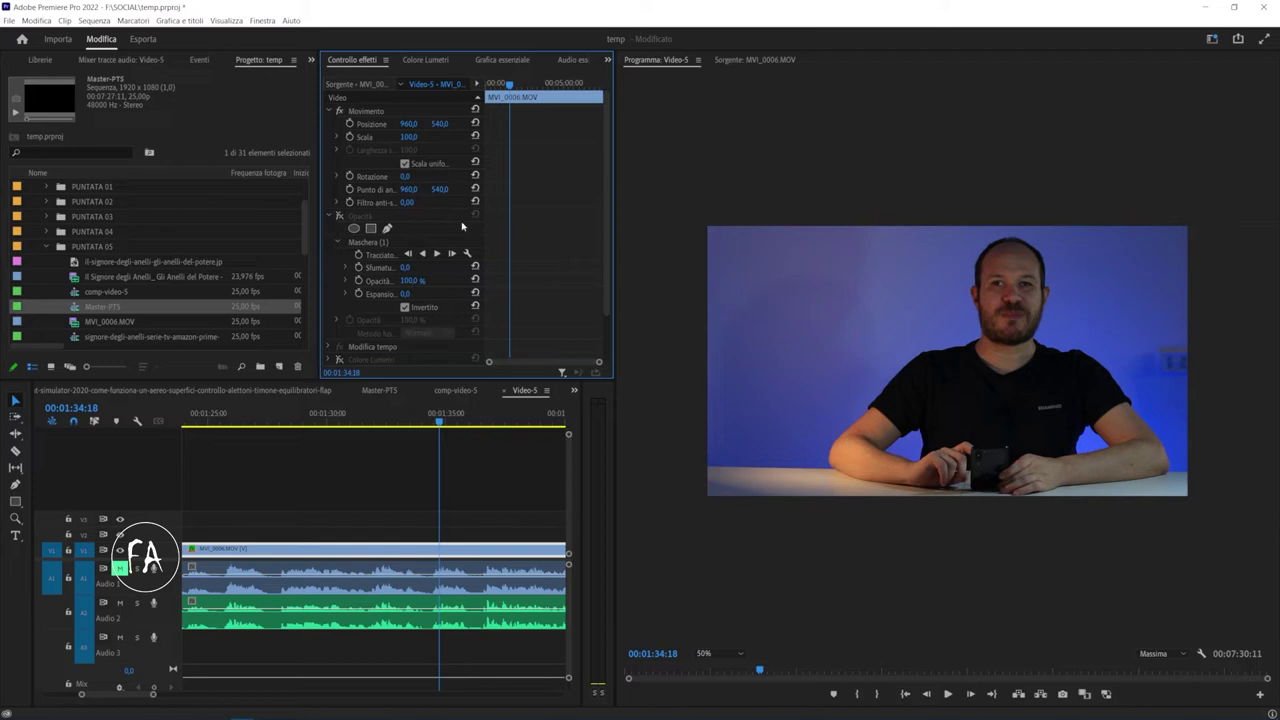
- Re-enable both Colore Lumetri effects, Ultra and the opacity mask, then preview comp-video-5 over bricks
scroll(384, 271, "down", 3)
left_click(339, 332)
left_click(339, 318)
left_click(339, 305)
left_click(339, 162)
scroll(333, 171, "up", 2)
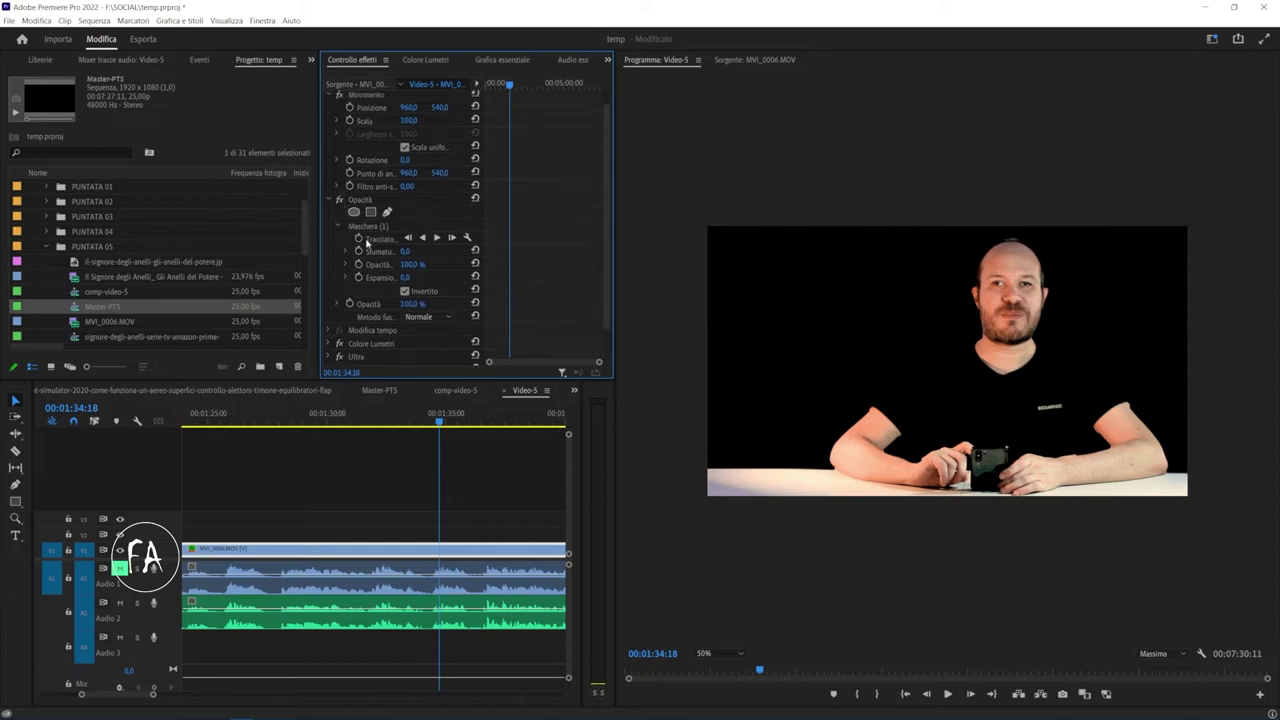
left_click(462, 392)
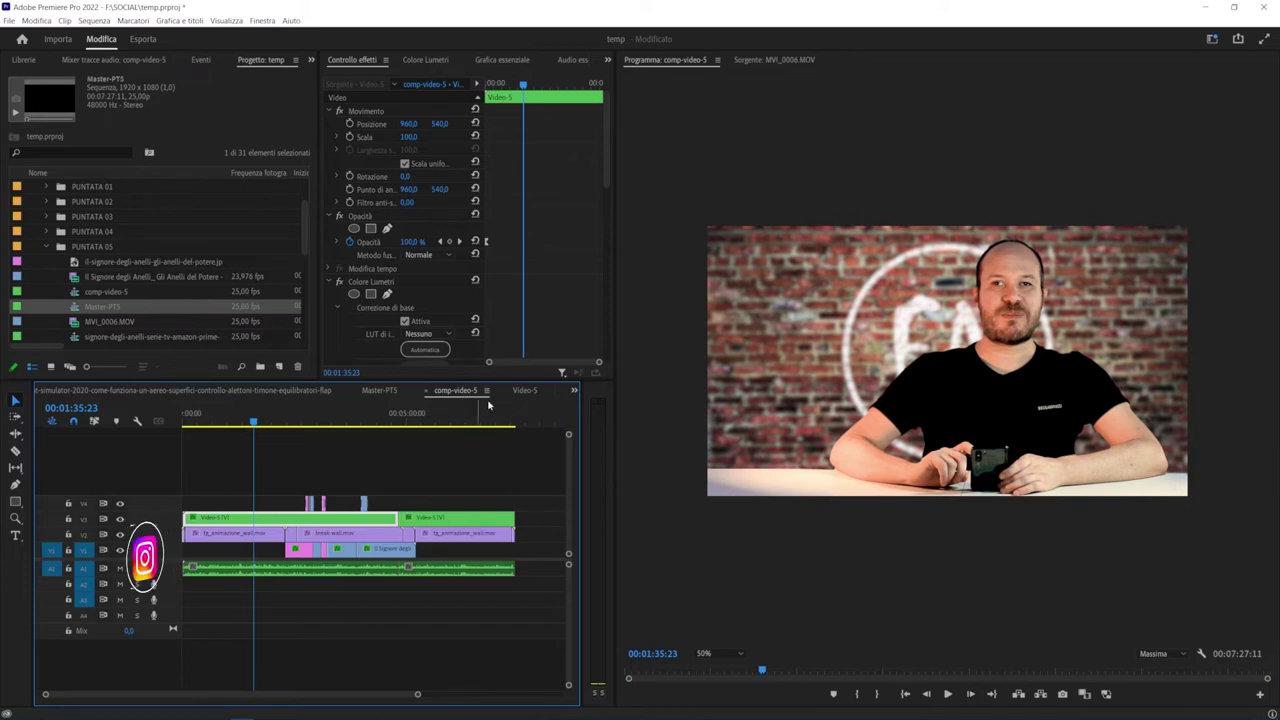
- Back in Video-5, switch off Ultra and both Lumetri effects, leaving only the opacity mask active
left_click(525, 390)
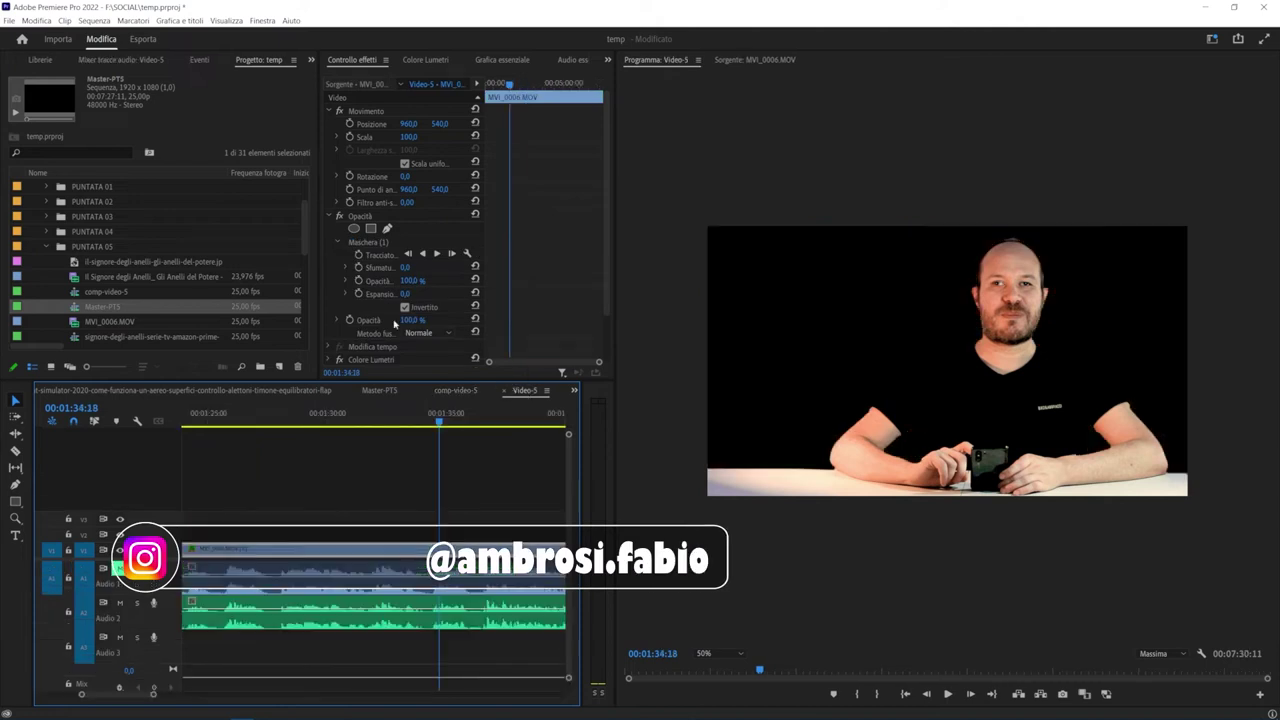
scroll(394, 322, "down", 3)
left_click(339, 305)
left_click(339, 318)
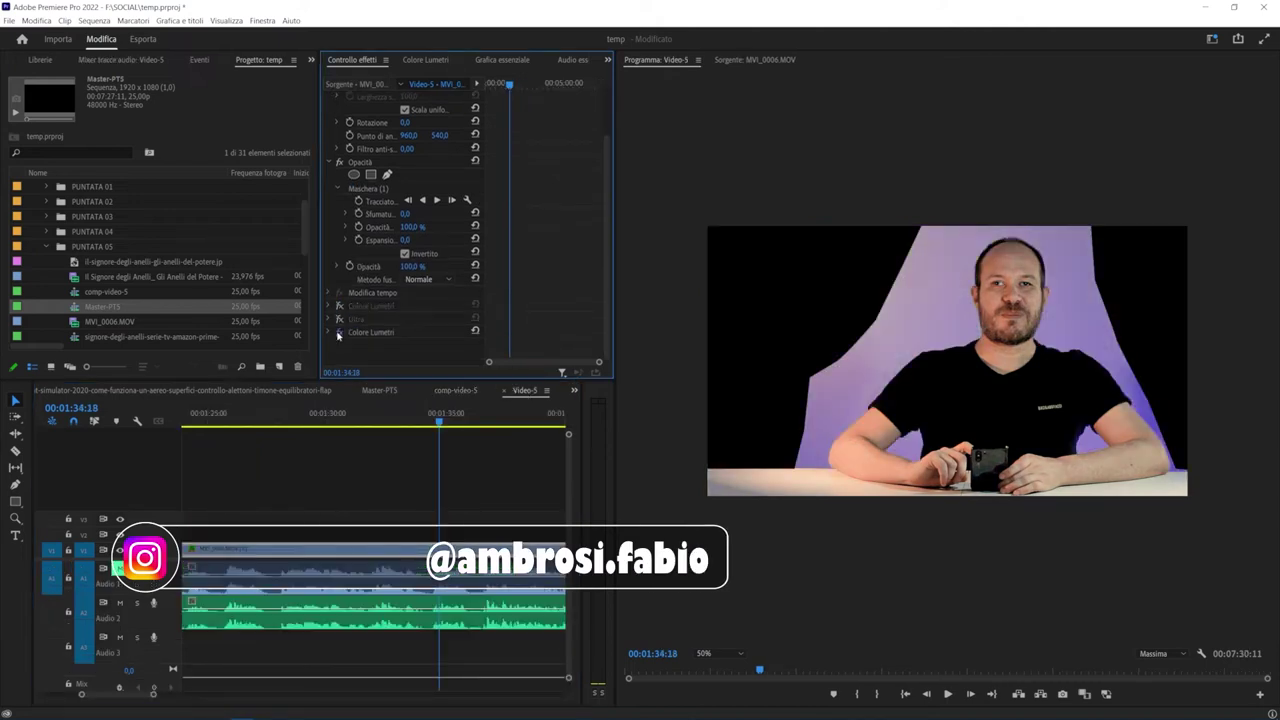
left_click(339, 332)
scroll(340, 200, "up", 3)
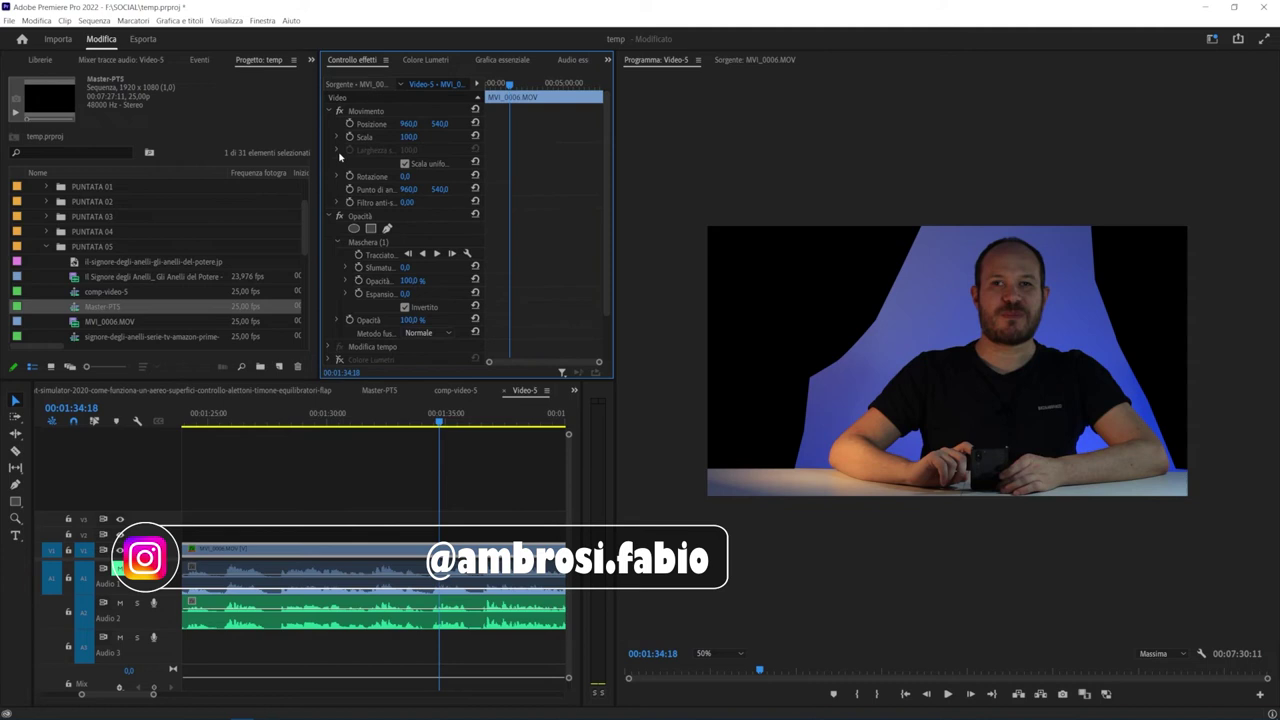
left_click(338, 215)
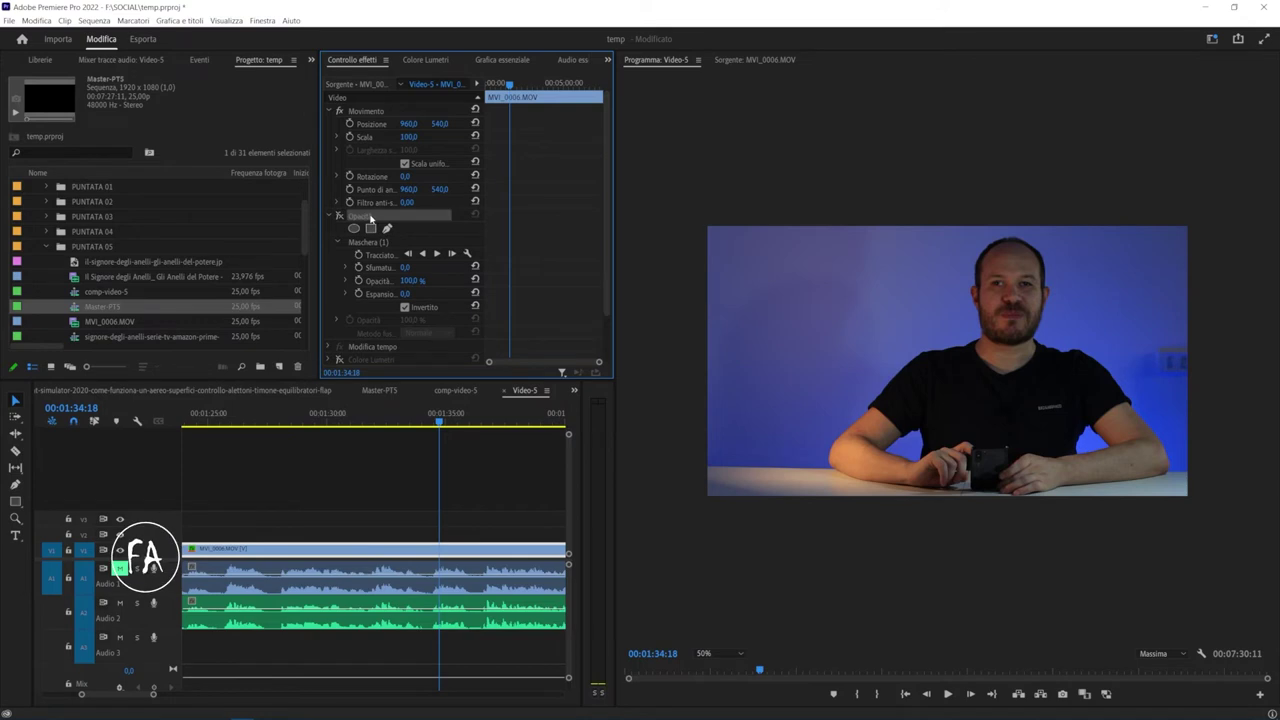
left_click(339, 215)
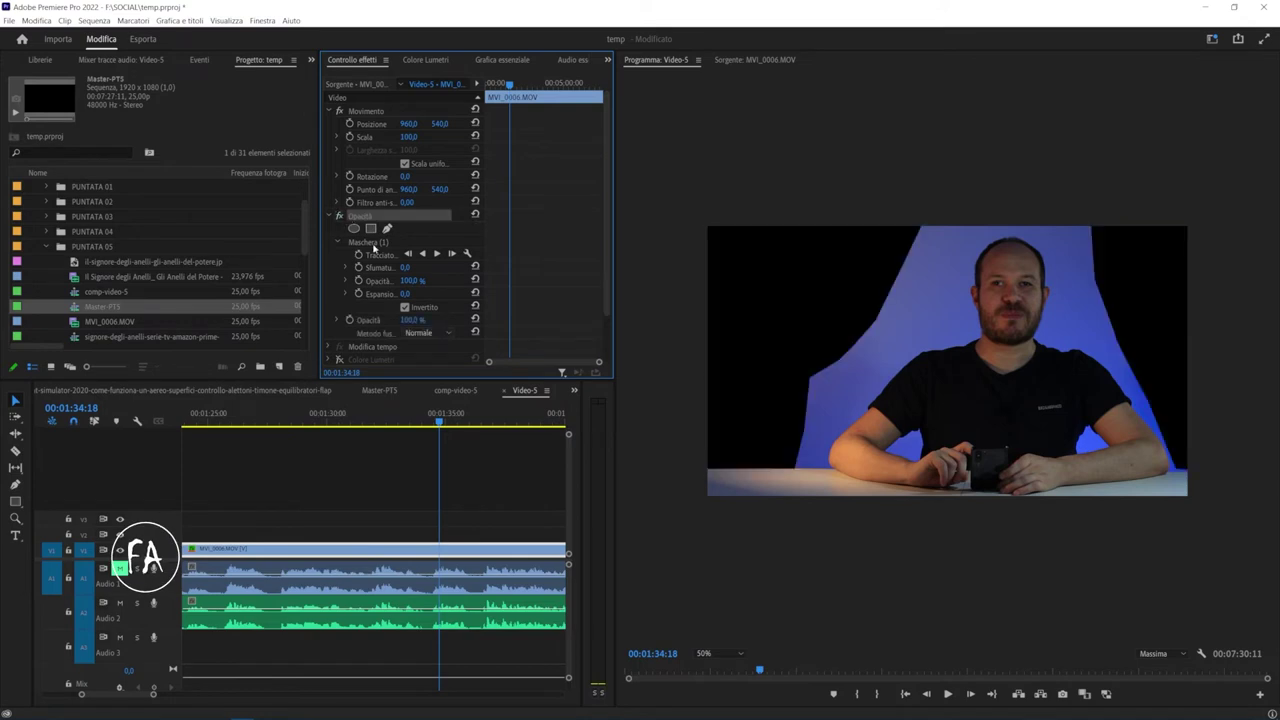
left_click(372, 243)
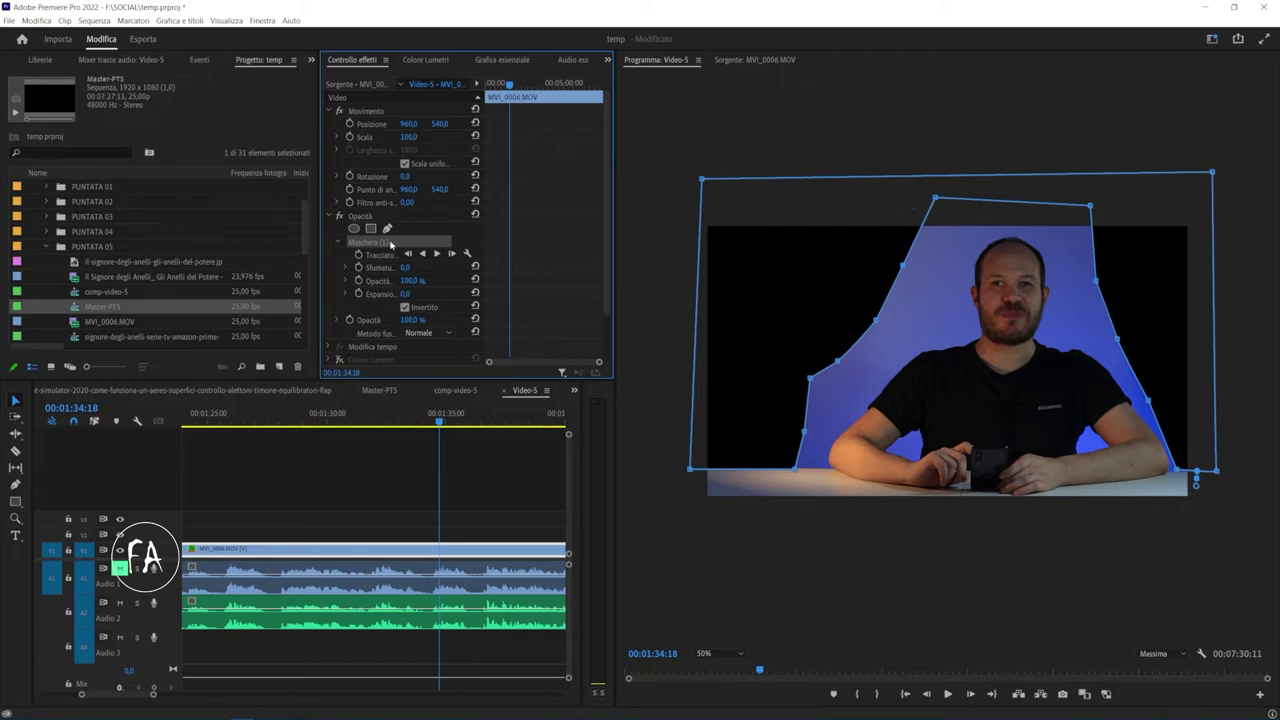
left_click(339, 217)
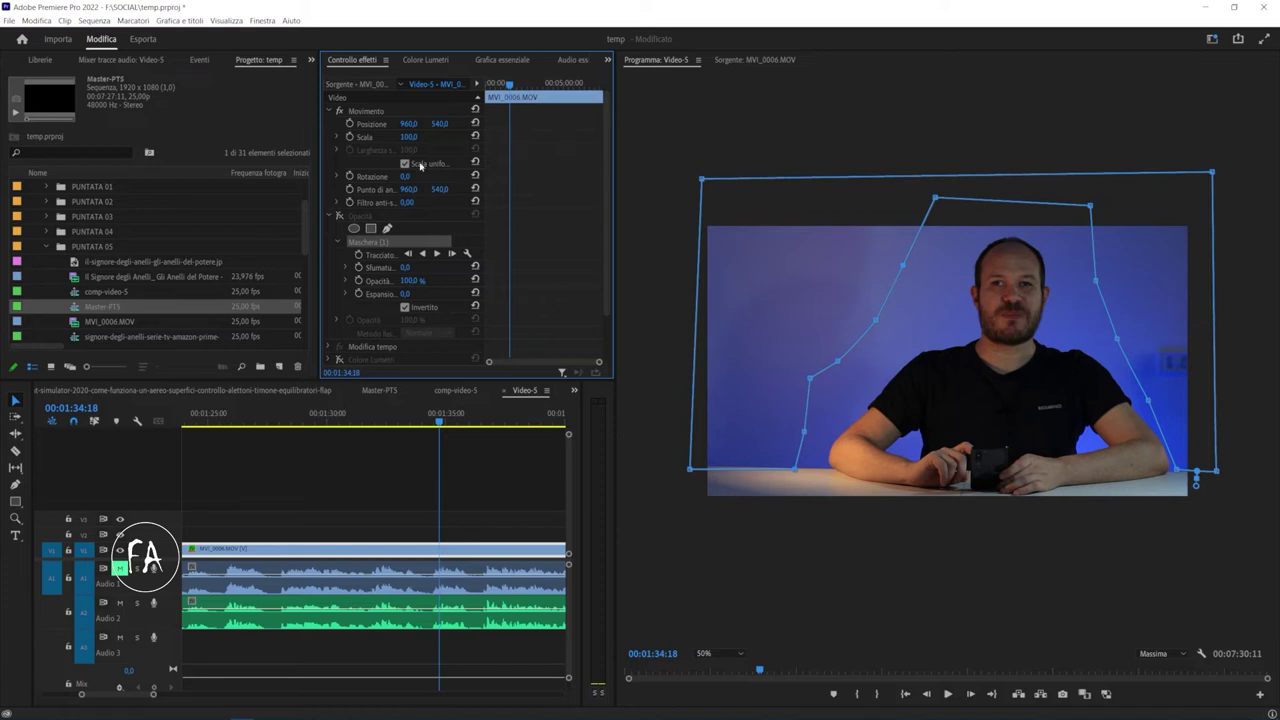
left_click(340, 217)
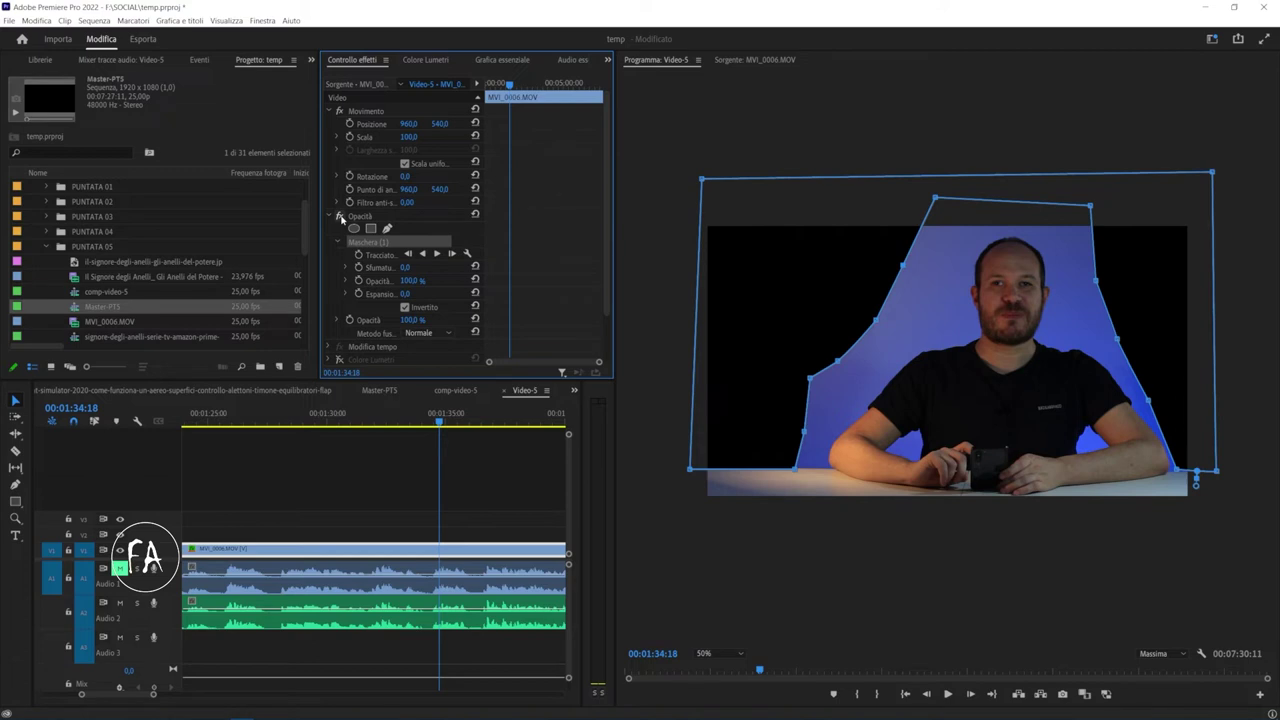
left_click(361, 218)
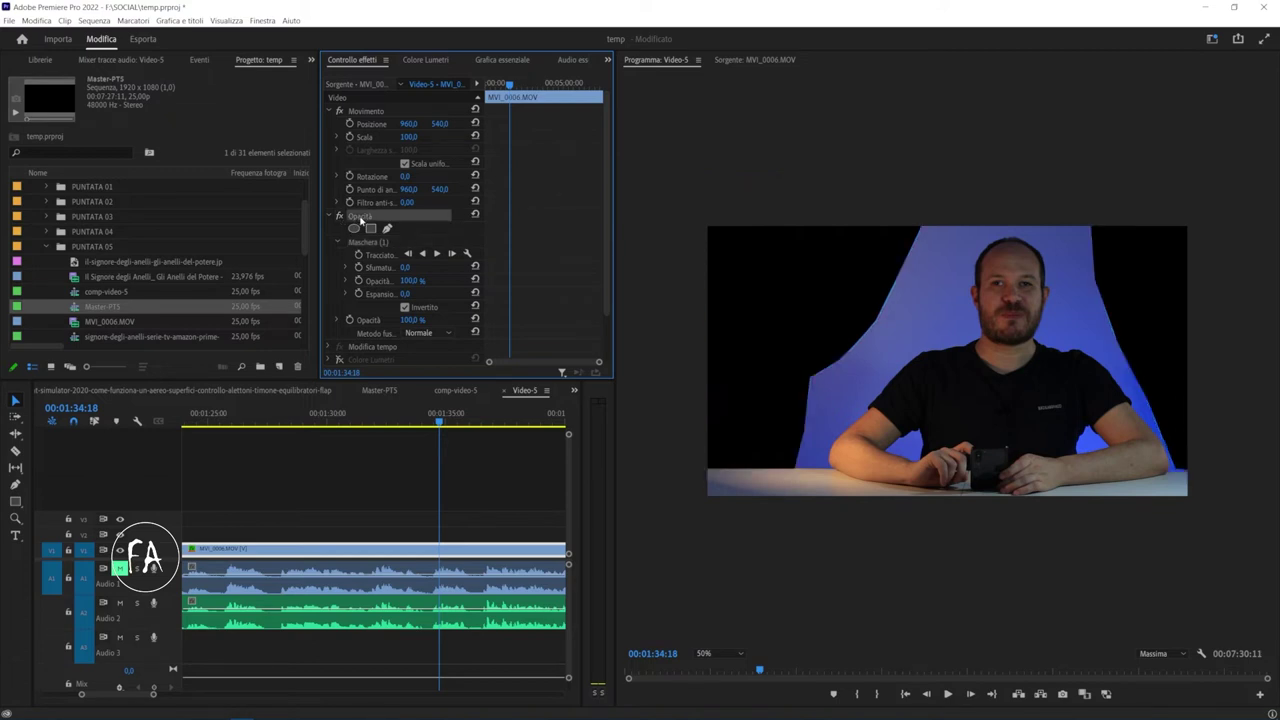
scroll(362, 225, "down", 1)
scroll(364, 232, "down", 1)
scroll(365, 234, "down", 1)
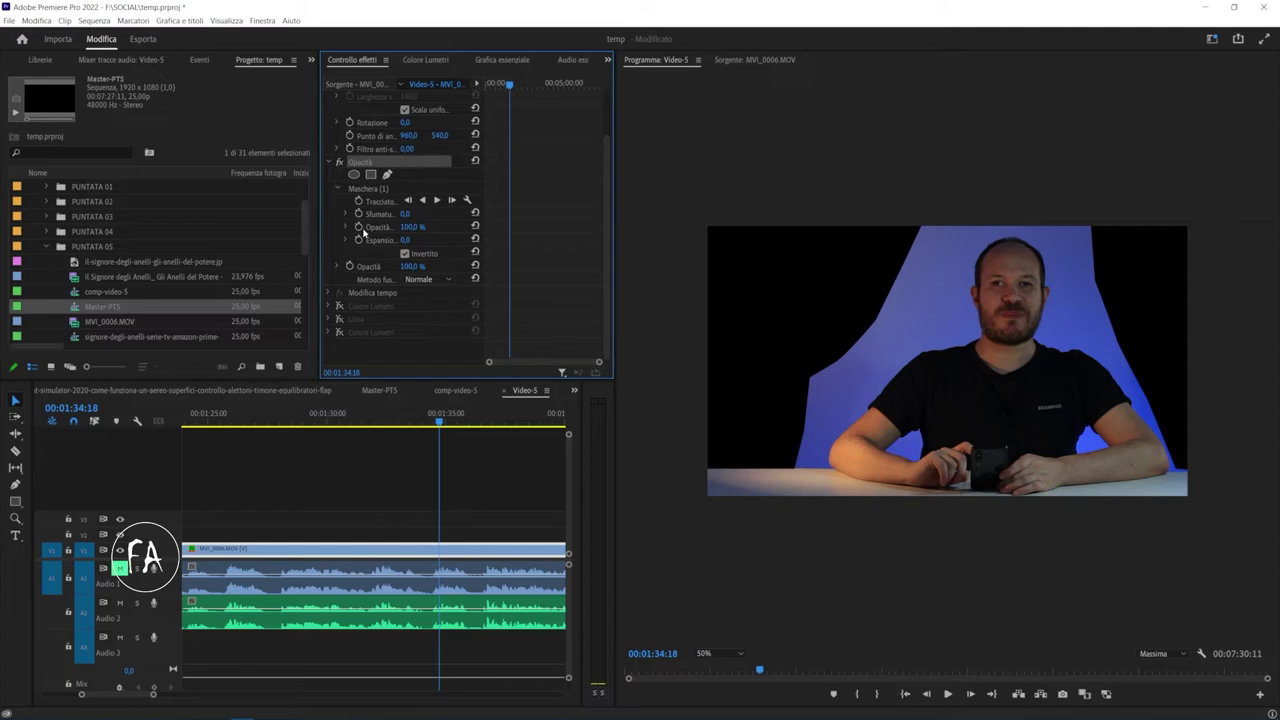
- Turn the first Colore Lumetri back on, comparing the image with and without correction
left_click(339, 306)
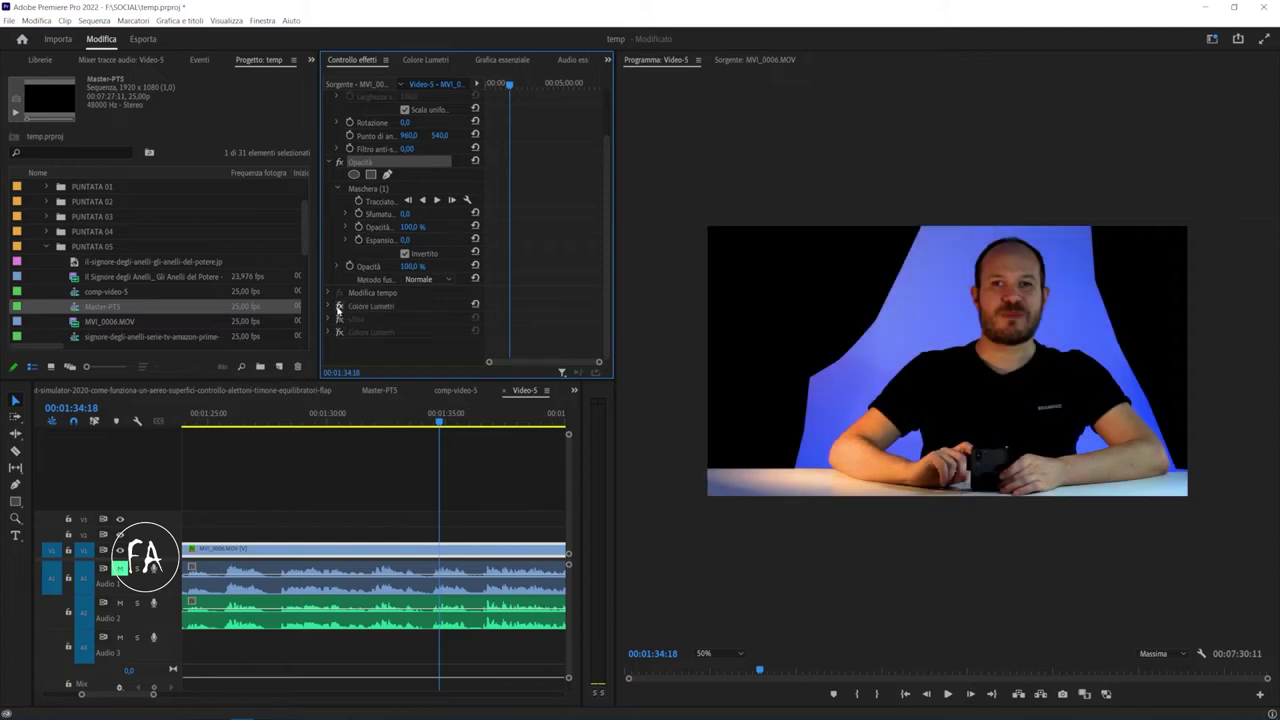
left_click(339, 307)
left_click(339, 307)
left_click(339, 307)
left_click(339, 307)
left_click(339, 307)
left_click(339, 307)
- Select the Ultra key effect and expand its settings, including its mask
left_click(341, 322)
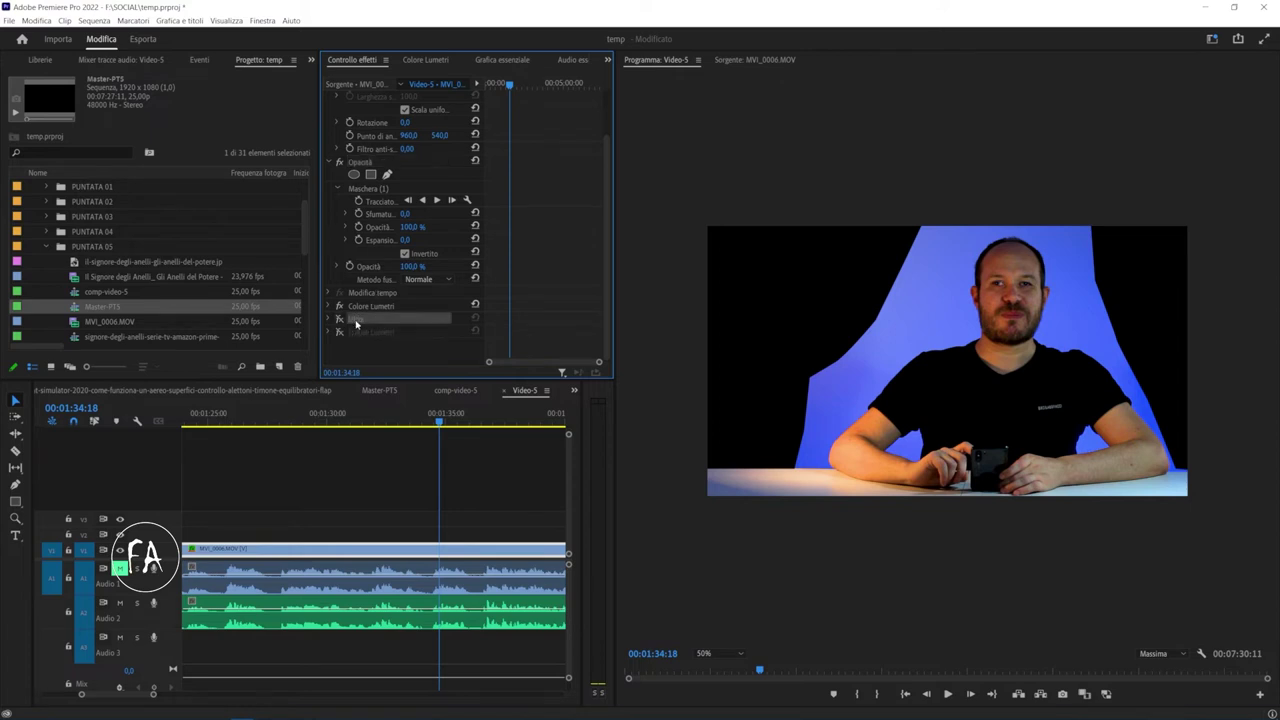
left_click(331, 320)
scroll(331, 318, "down", 1)
scroll(333, 310, "down", 2)
scroll(334, 302, "down", 1)
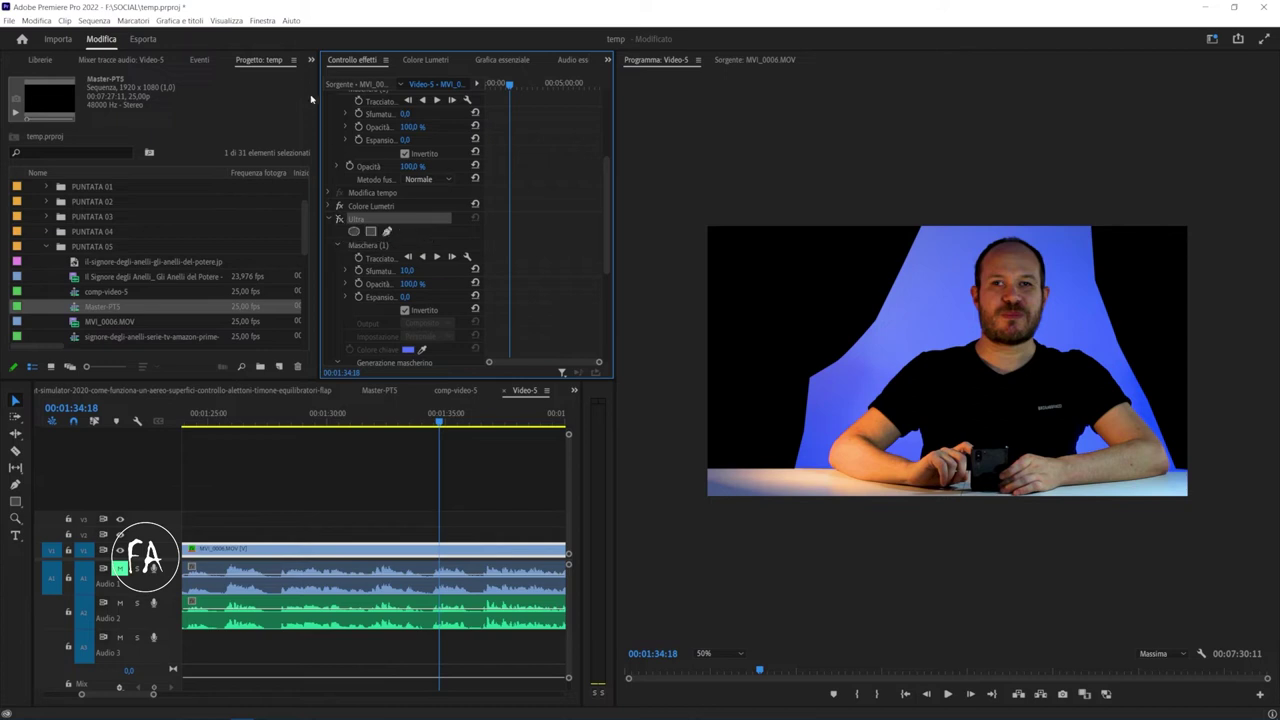
- Show the Effects panel and search ULTRA to find the Ultra key
left_click(311, 60)
left_click(327, 75)
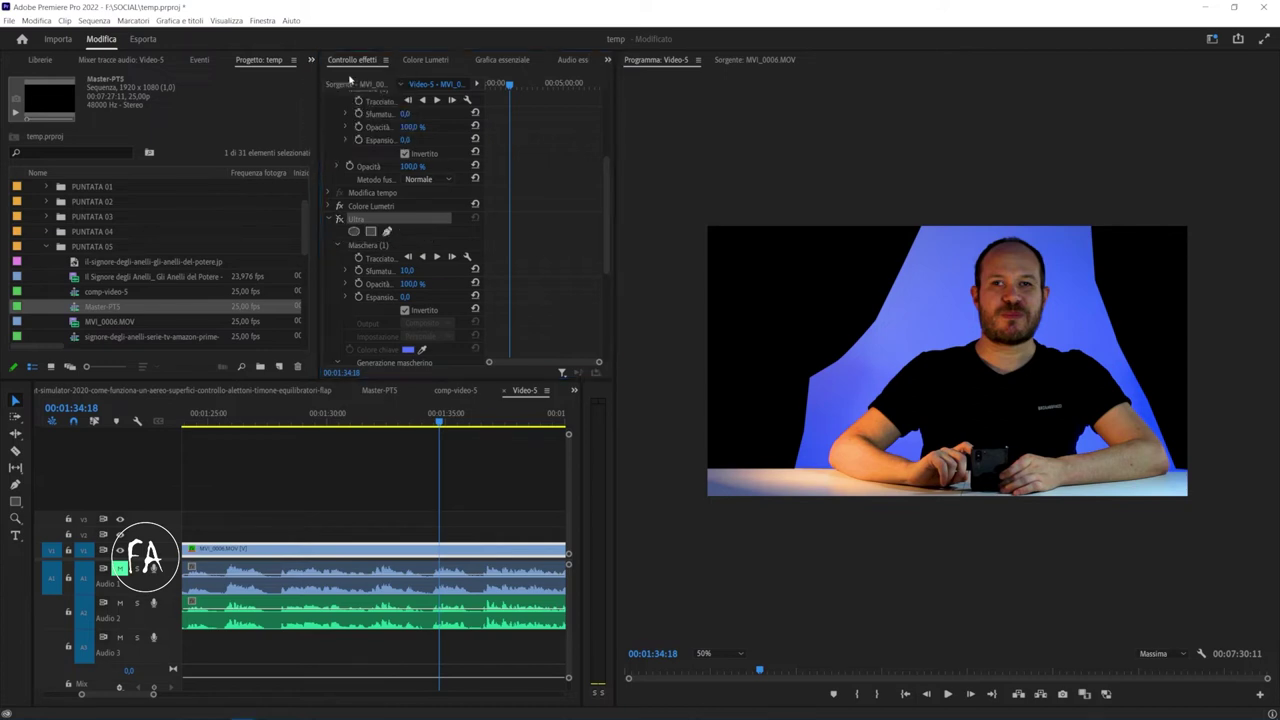
type("ULTRA")
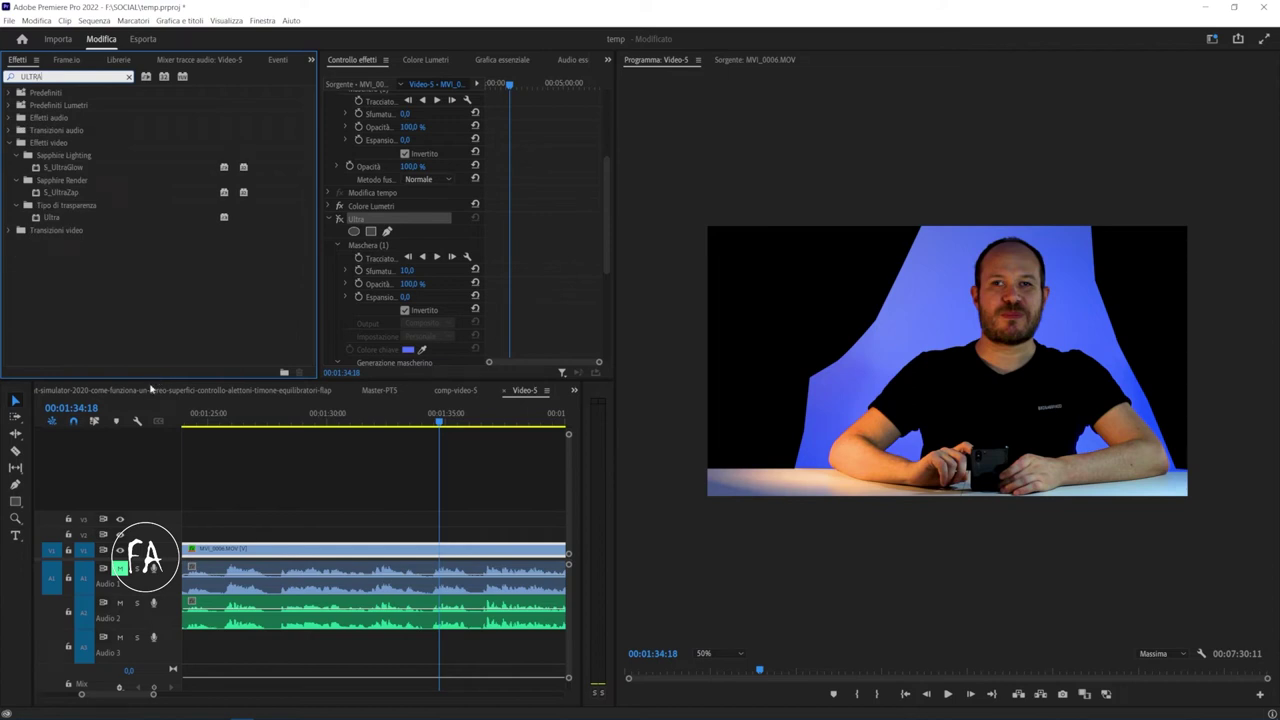
left_click(104, 219)
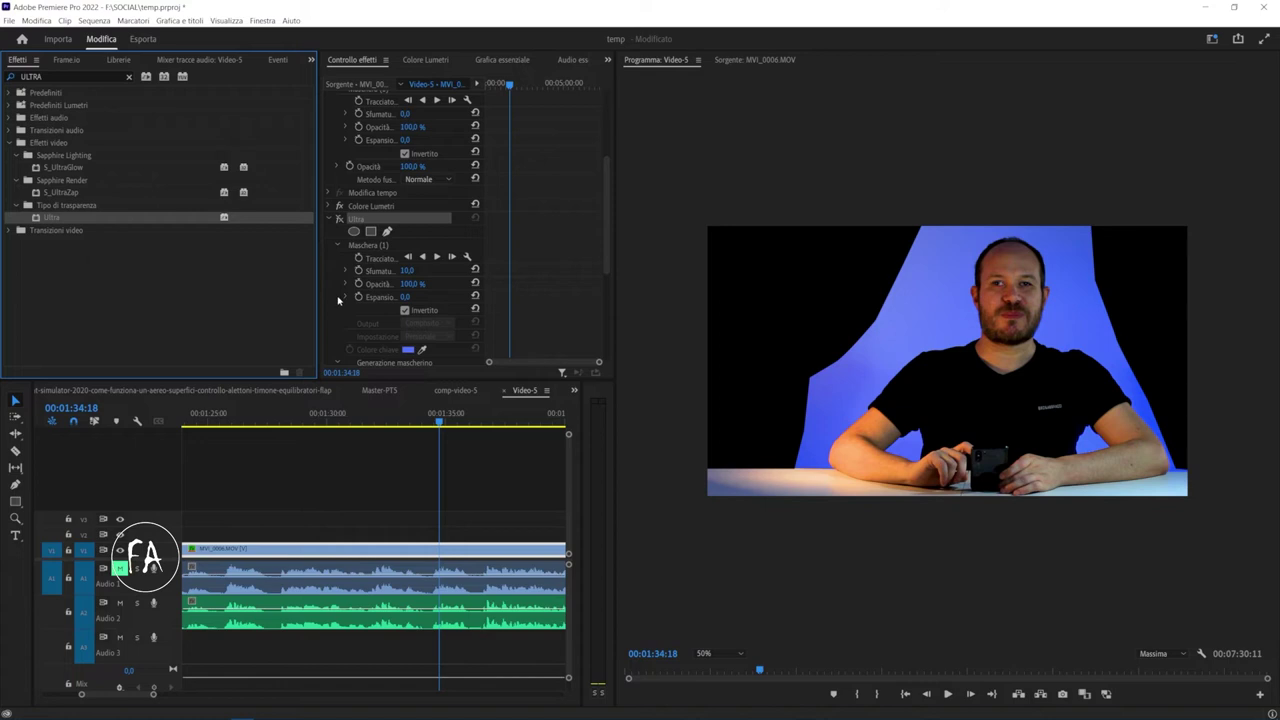
- Delete the clip's old Ultra effect and its mask, keeping Colore Lumetri enabled
scroll(359, 302, "down", 1)
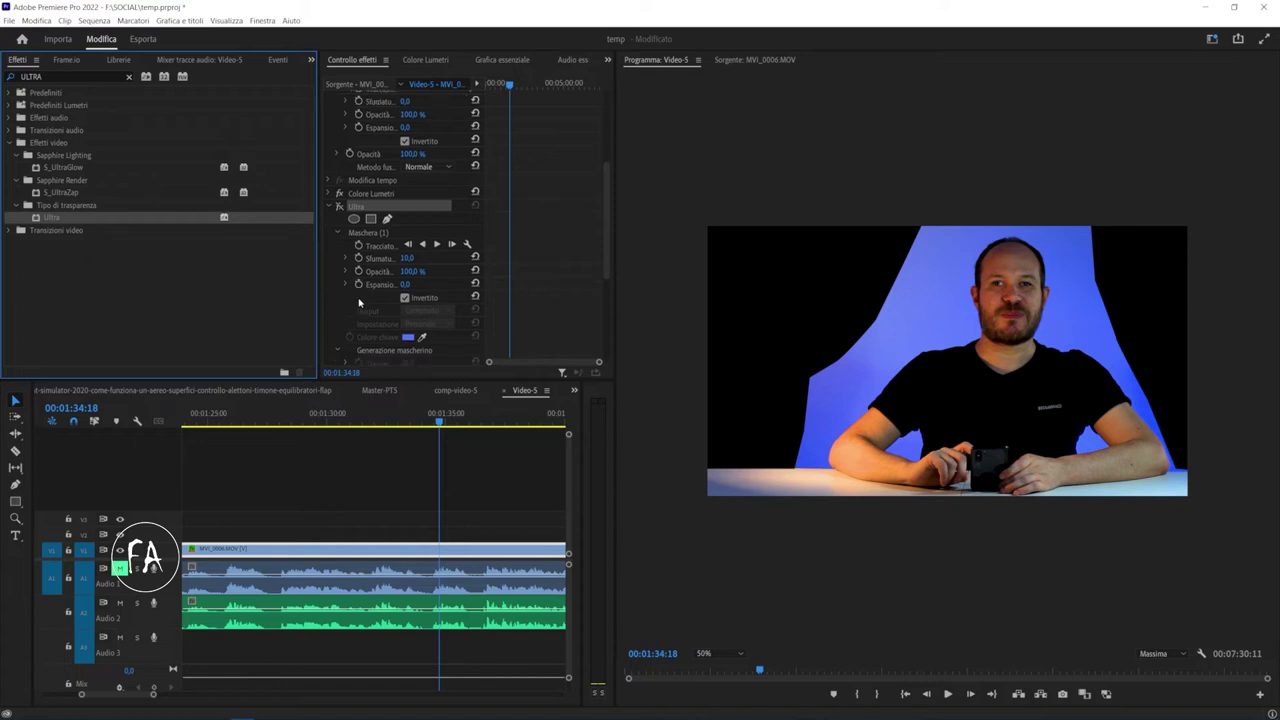
left_click(369, 209)
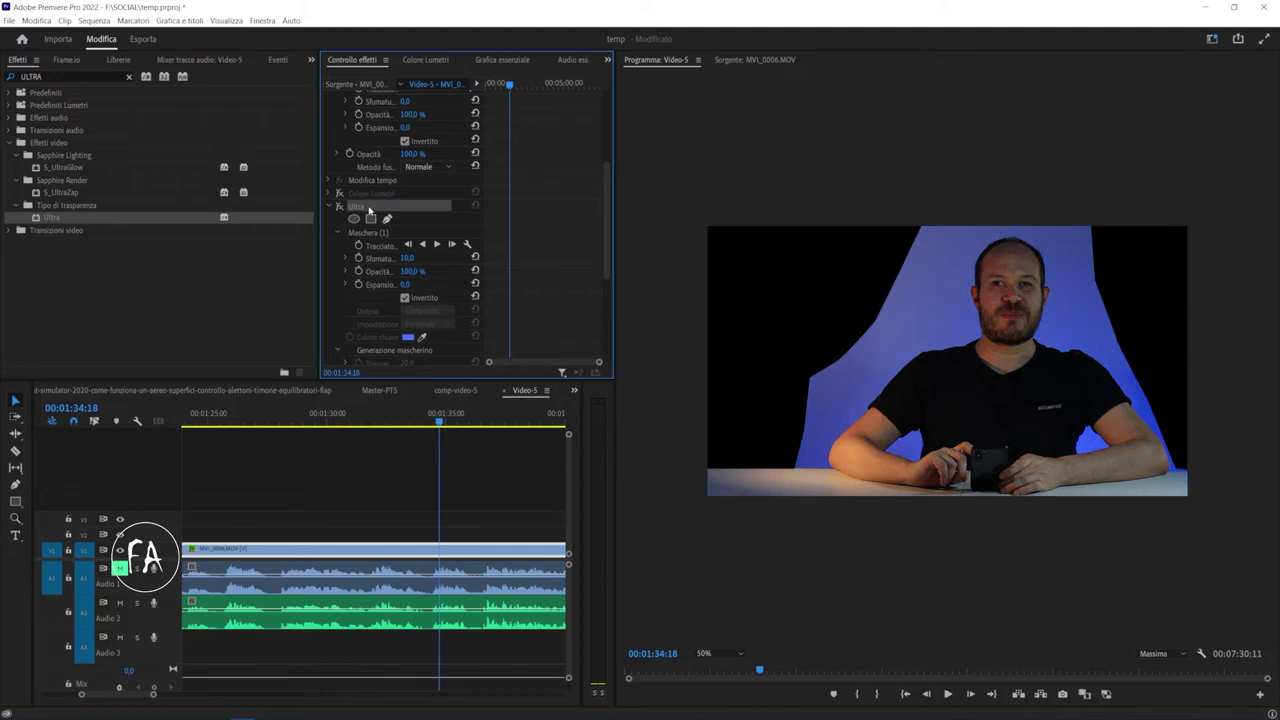
left_click(339, 195)
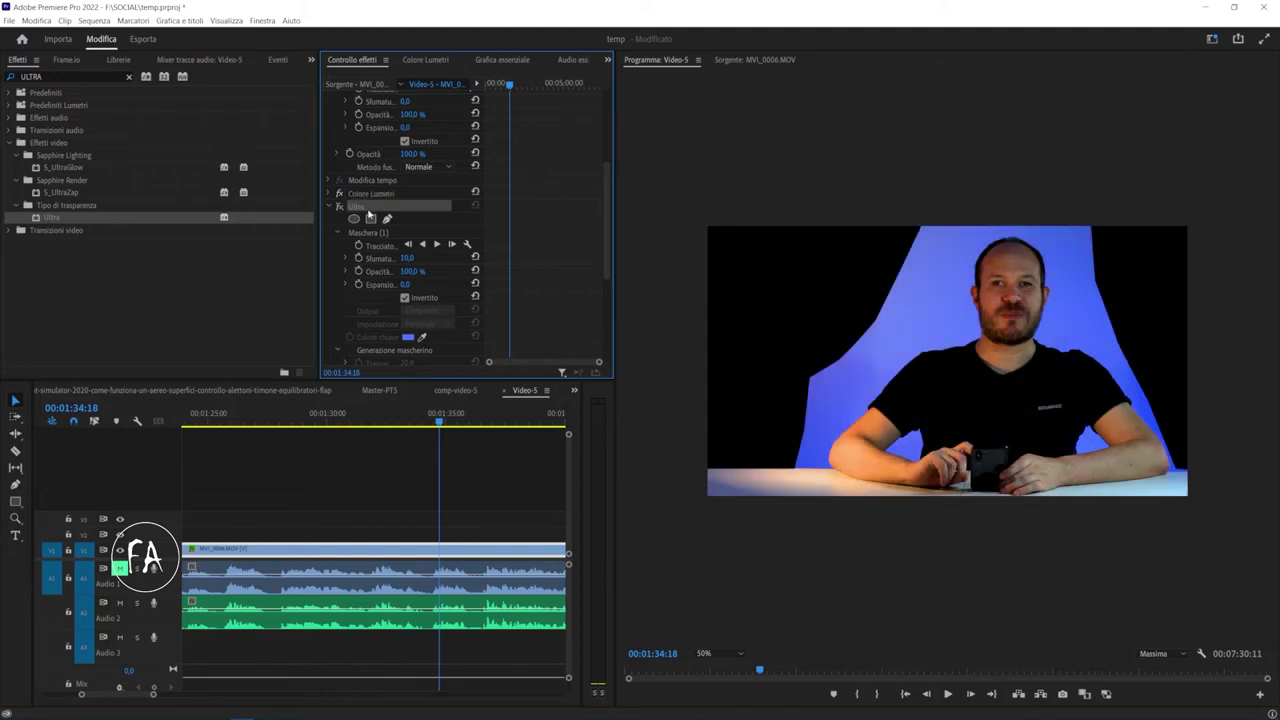
key("Delete")
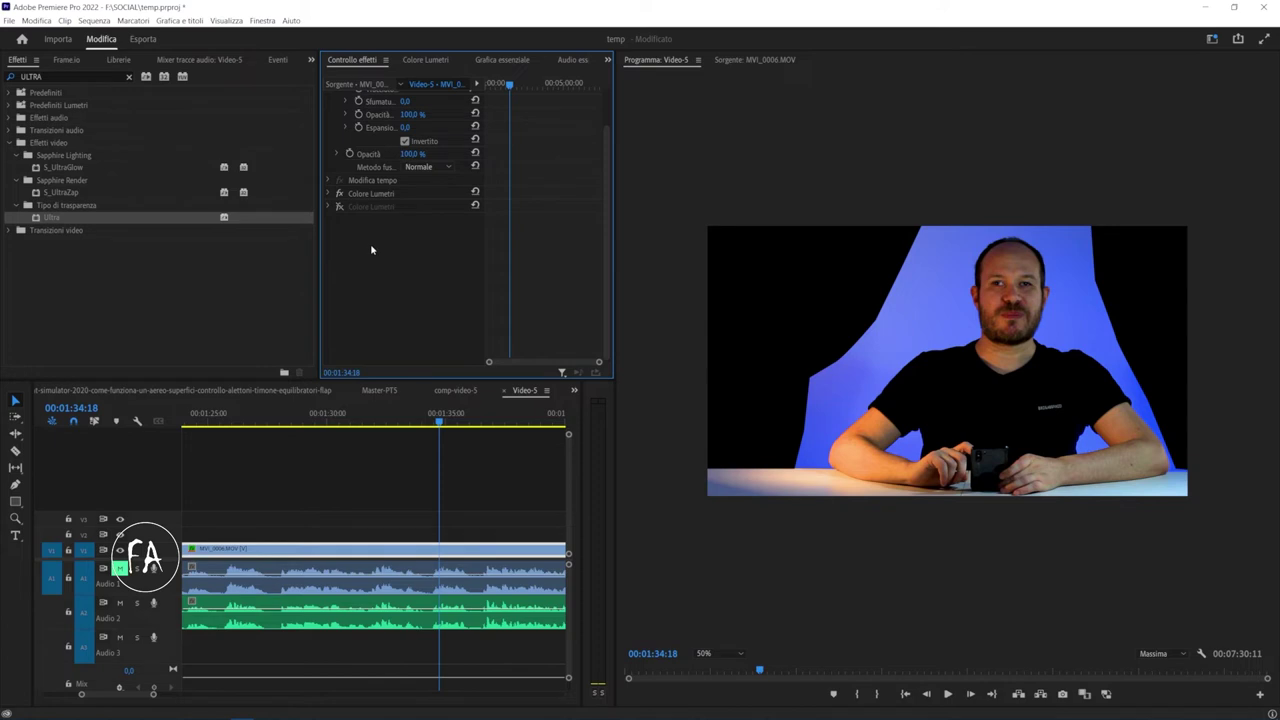
- Apply Ultra Key above the dimmed Colore Lumetri, toggling Lumetri off and on to compare
left_click_drag(115, 222, 377, 222)
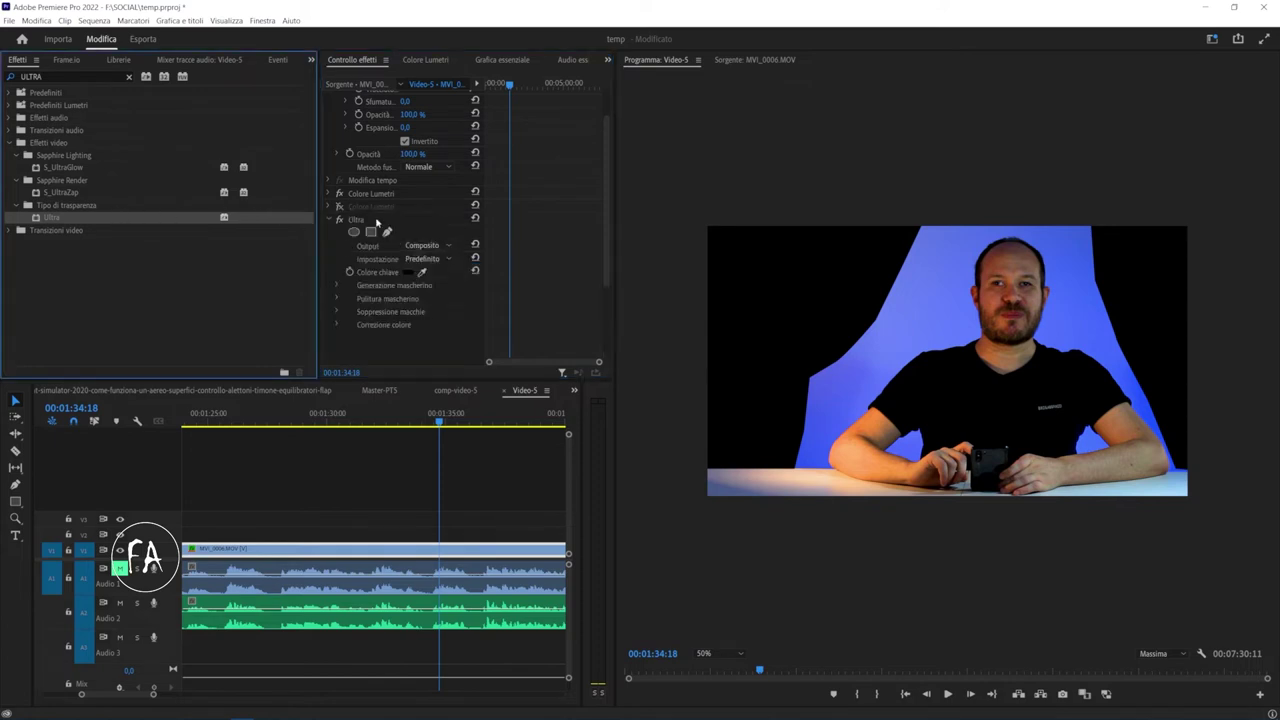
left_click_drag(360, 221, 361, 208)
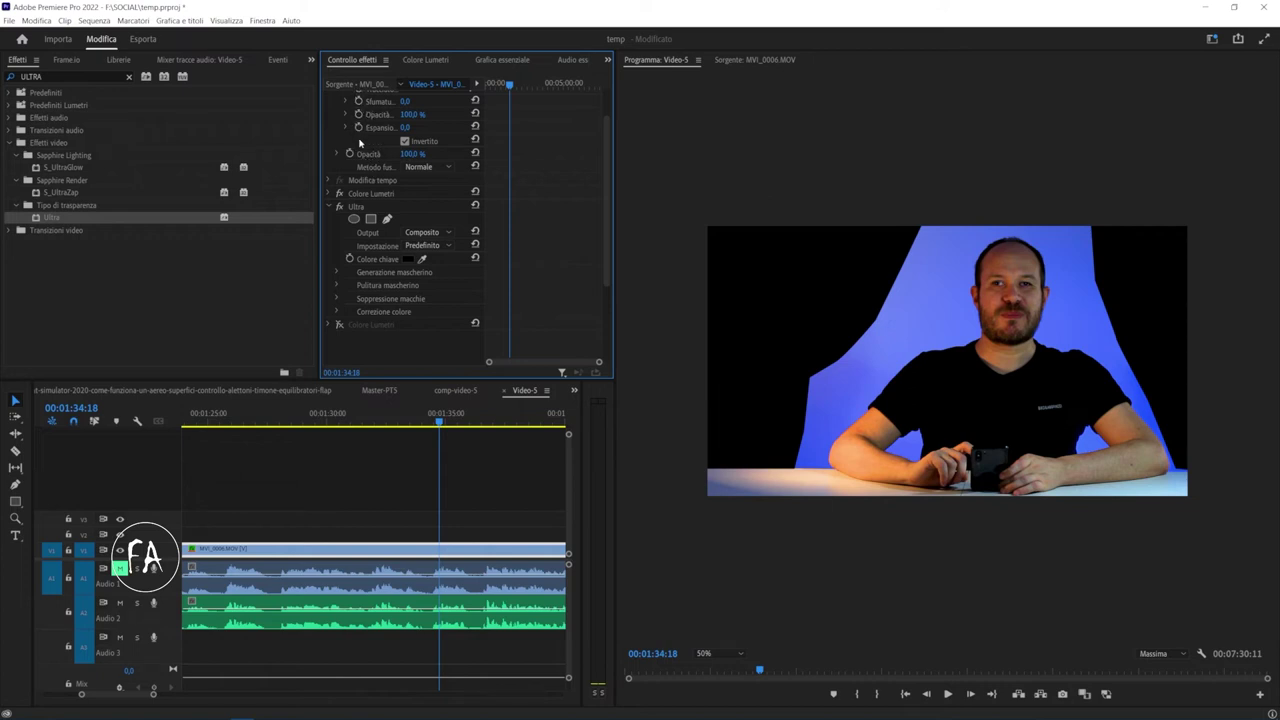
left_click(378, 195)
left_click(338, 193)
left_click(338, 193)
left_click(338, 193)
left_click(338, 193)
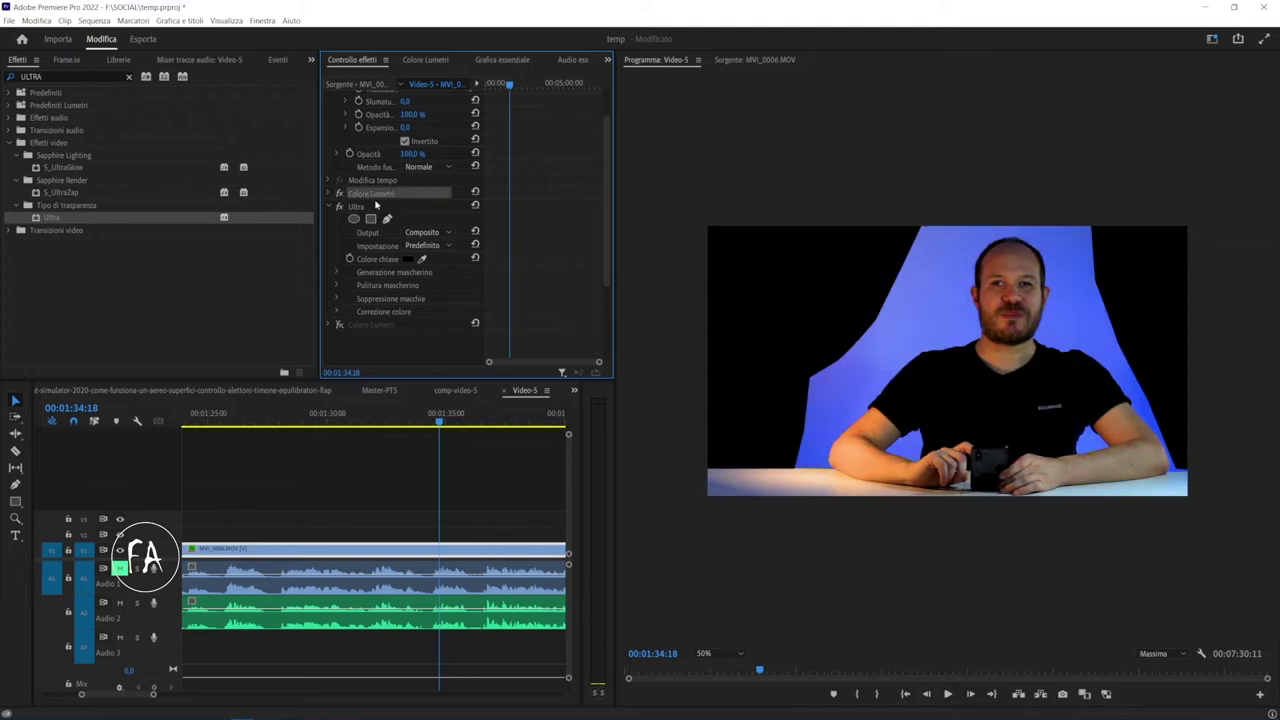
left_click(375, 208)
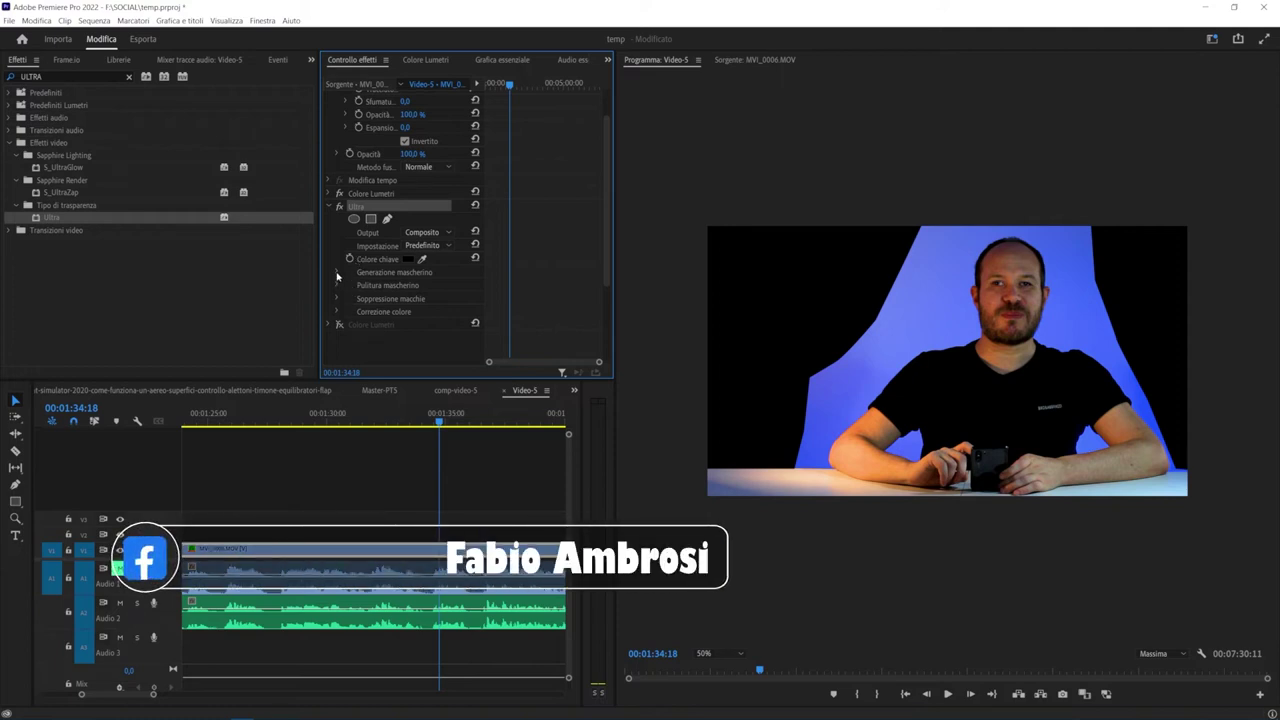
scroll(340, 290, "up", 3)
scroll(338, 278, "up", 1)
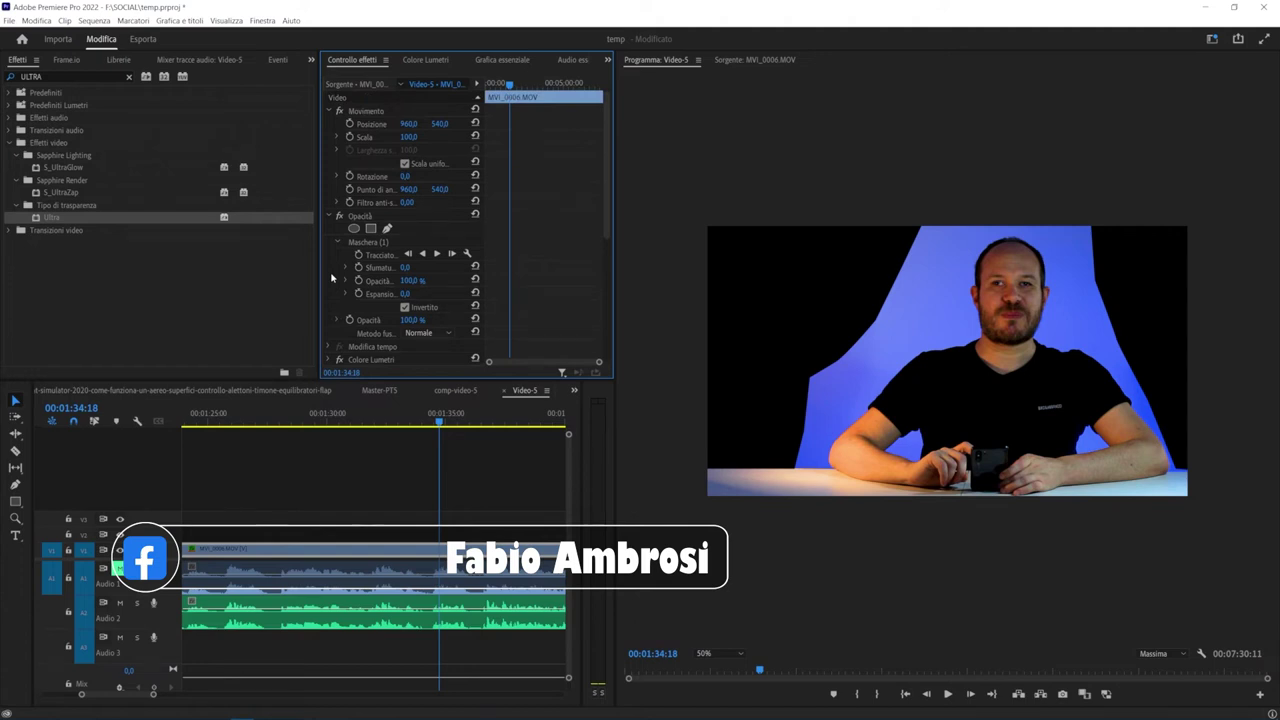
scroll(332, 278, "down", 2)
scroll(324, 292, "down", 1)
scroll(428, 260, "down", 1)
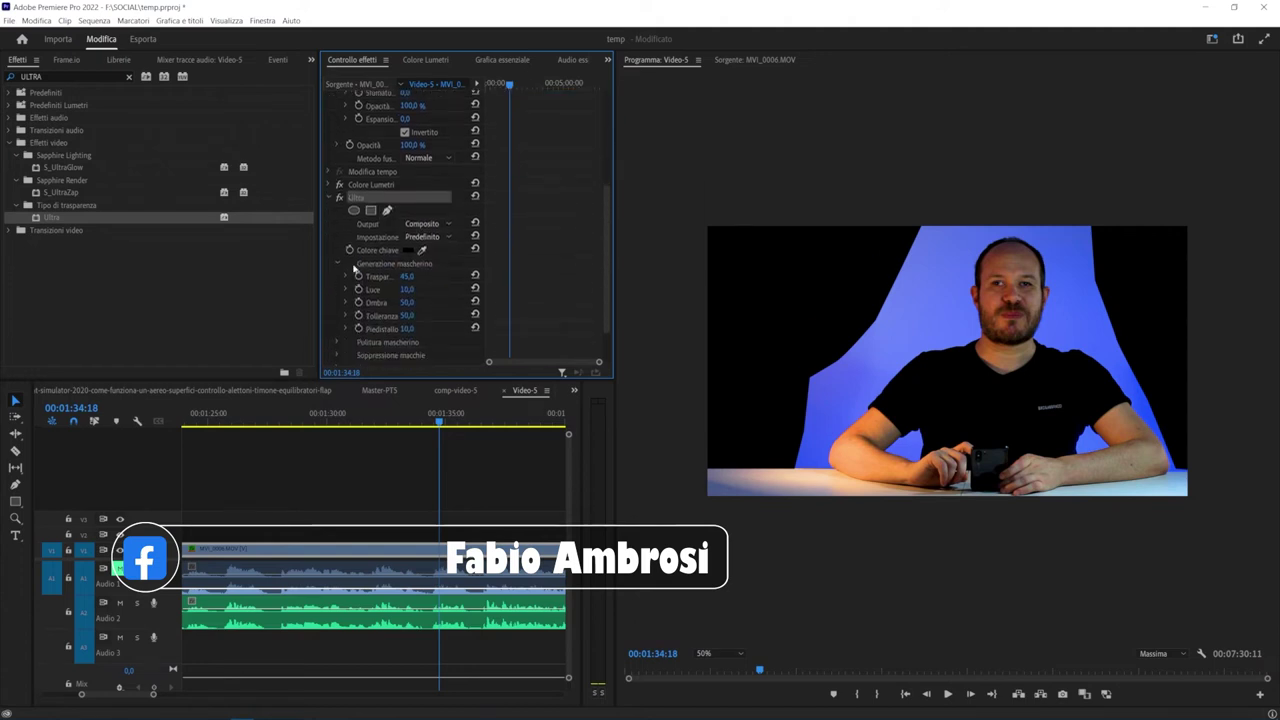
- Sample the blue backdrop with the Colore chiave eyedropper so the background keys out
left_click(421, 252)
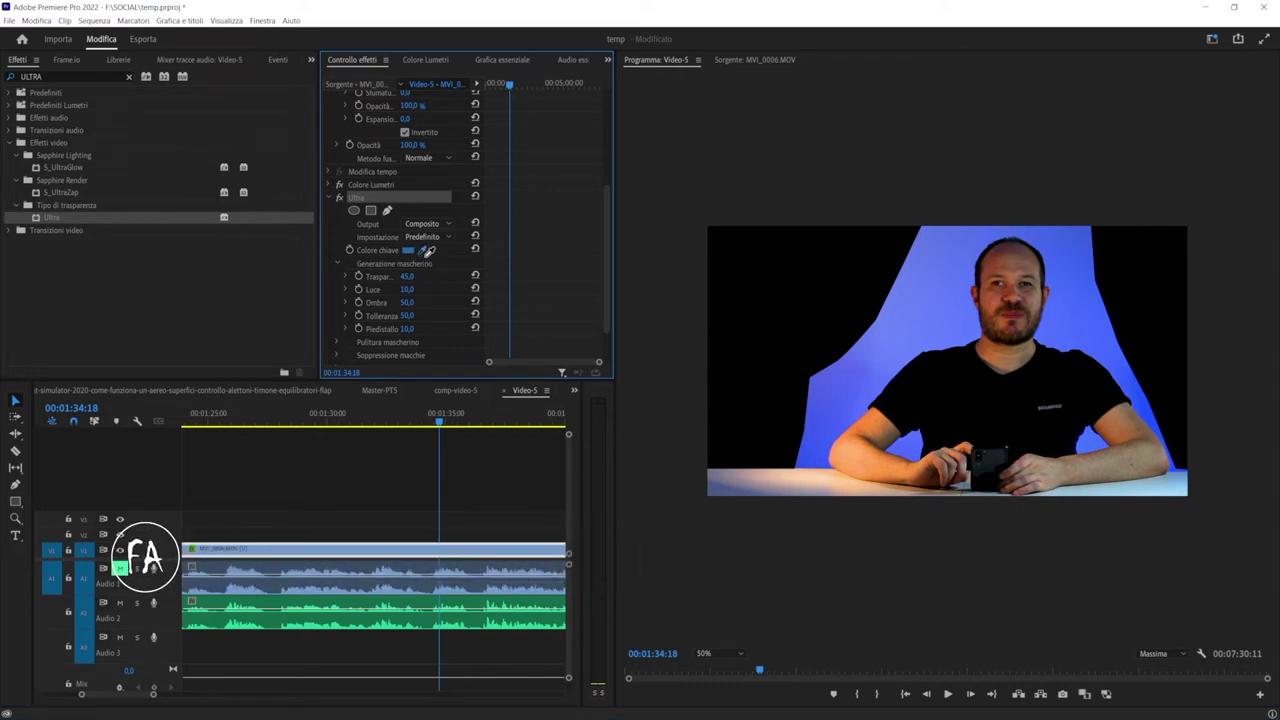
left_click(886, 313)
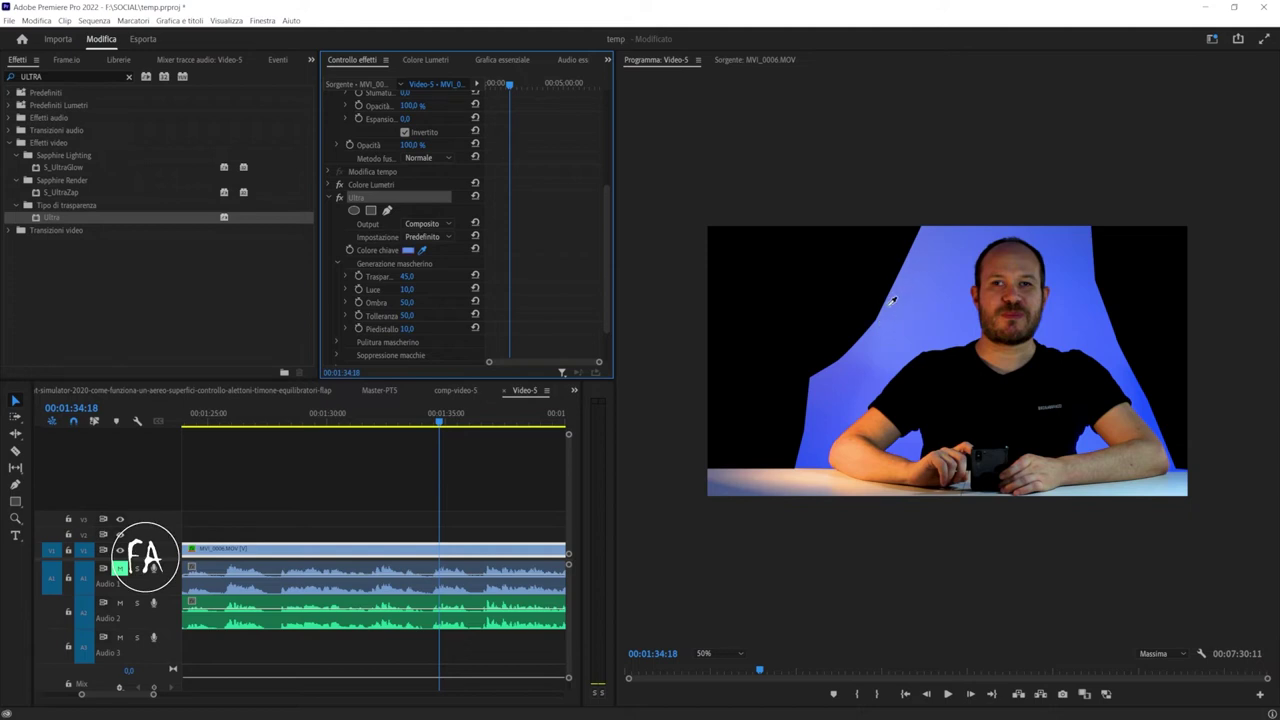
left_click(888, 311)
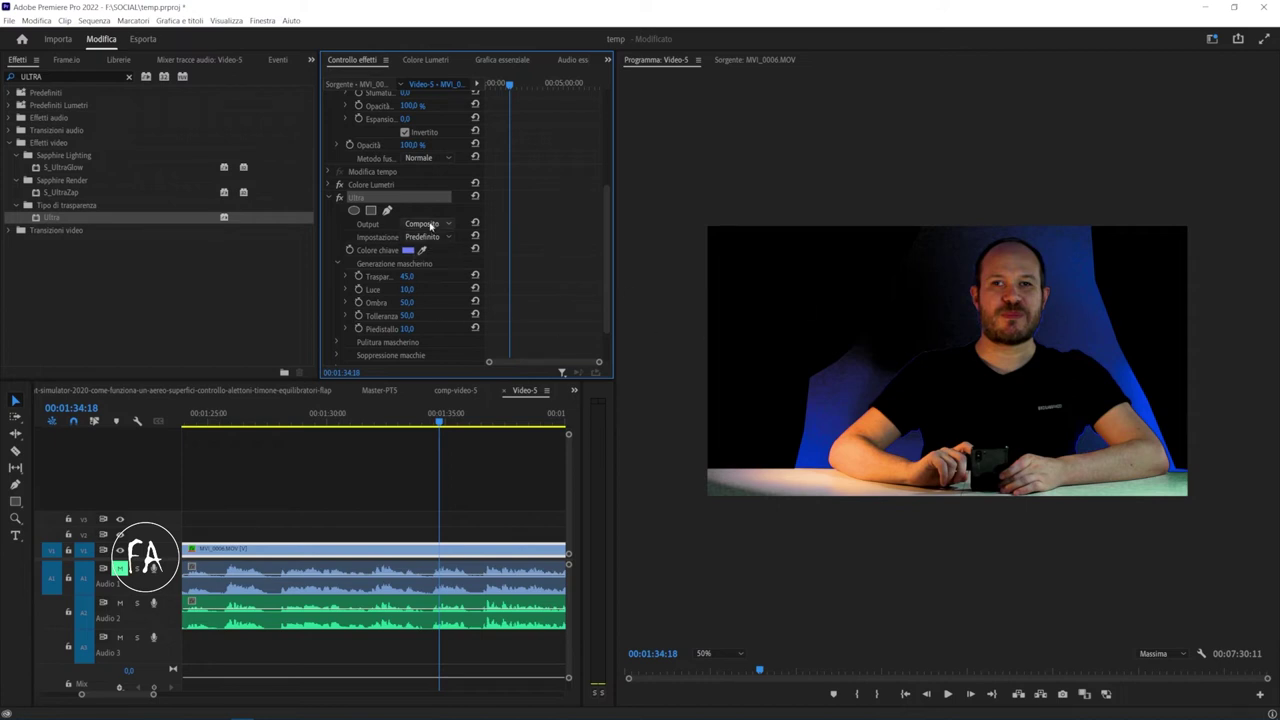
- Show the alpha matte via Output Canale alfa, with Trasparenza 29,0, Luce 1,0, Ombra 0,0, Tolleranza 100,0
left_click(377, 229)
left_click(424, 226)
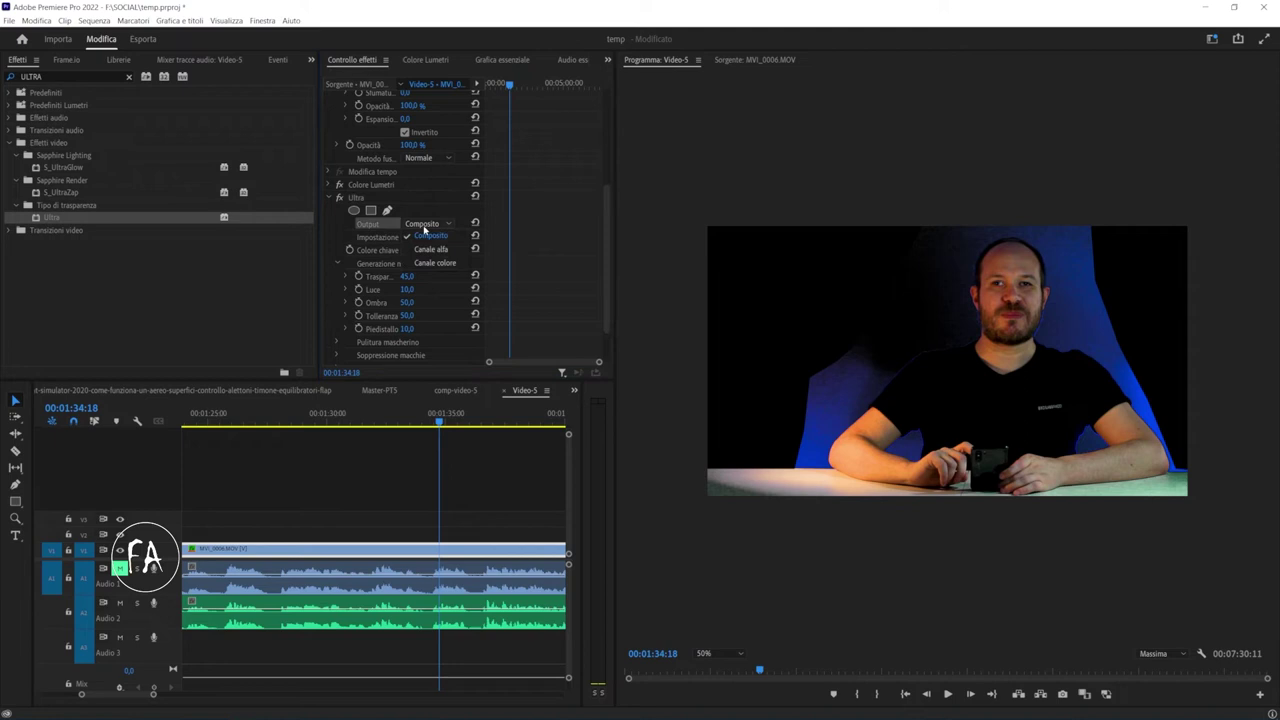
left_click(445, 252)
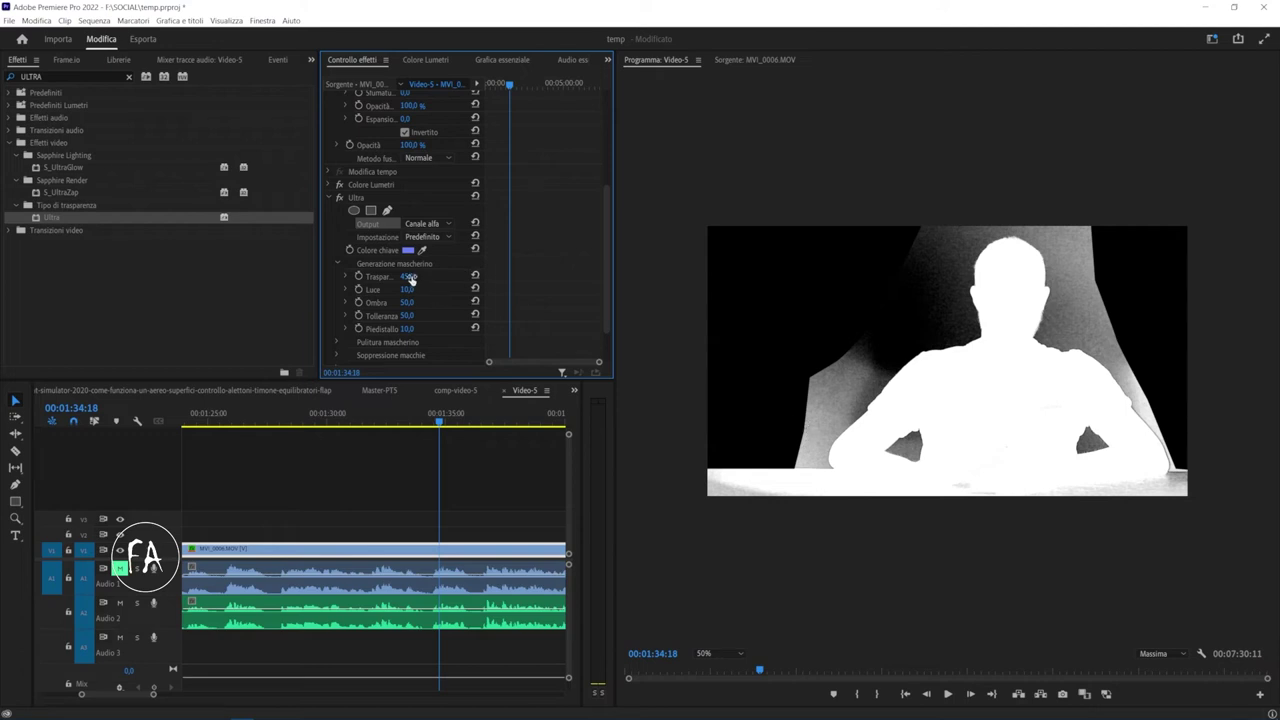
mouse_move(407, 276)
left_mouse_down()
mouse_move(385, 276)
mouse_move(442, 276)
mouse_move(377, 276)
left_mouse_up()
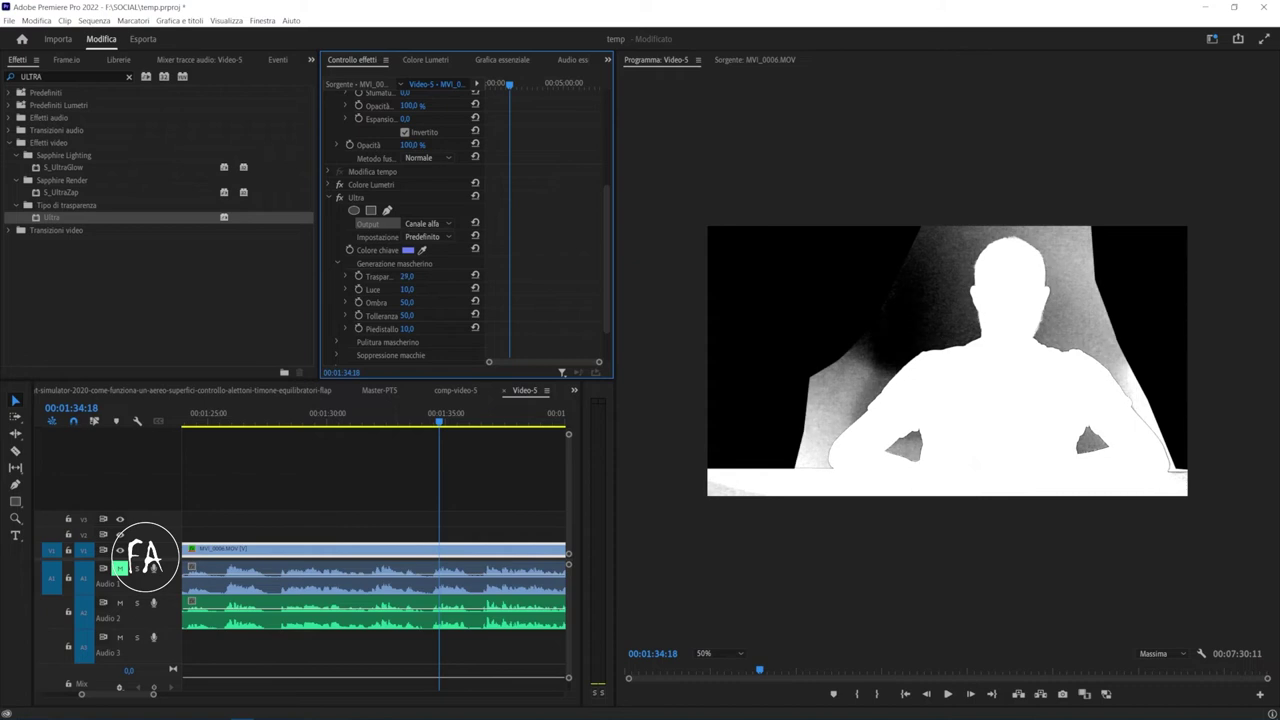
left_click_drag(409, 290, 359, 289)
mouse_move(407, 302)
left_mouse_down()
mouse_move(436, 302)
mouse_move(357, 302)
mouse_move(438, 315)
mouse_move(427, 328)
mouse_move(396, 315)
mouse_move(387, 328)
mouse_move(437, 315)
left_mouse_up()
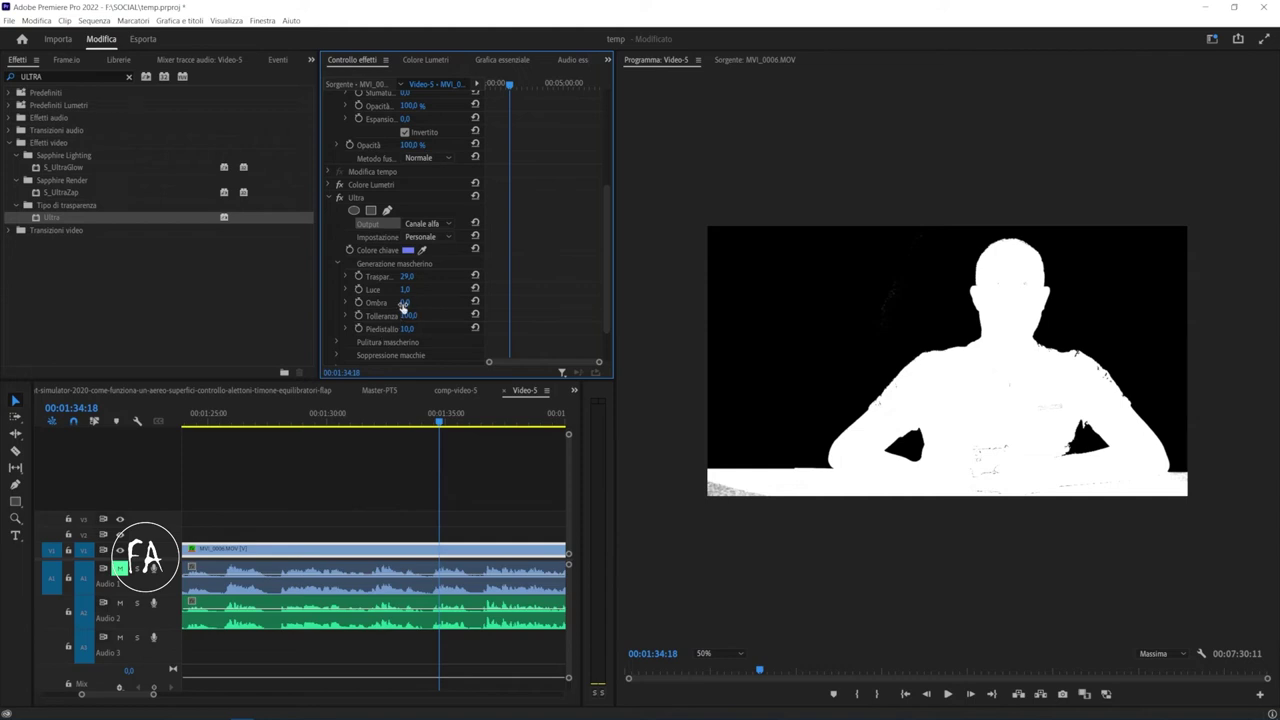
- Expand Matte Cleanup and set Riduci to 27,0 and softening to 38,0
left_click(336, 343)
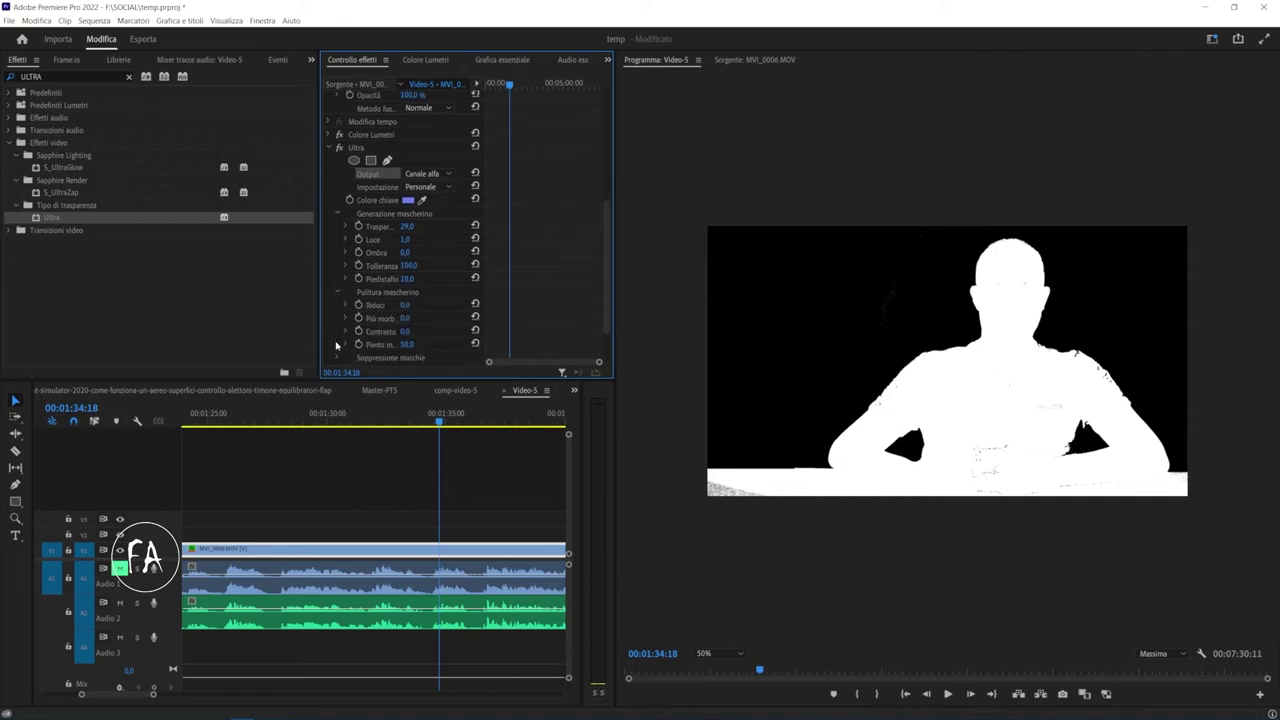
mouse_move(405, 292)
left_mouse_down()
mouse_move(443, 292)
mouse_move(376, 294)
left_mouse_up()
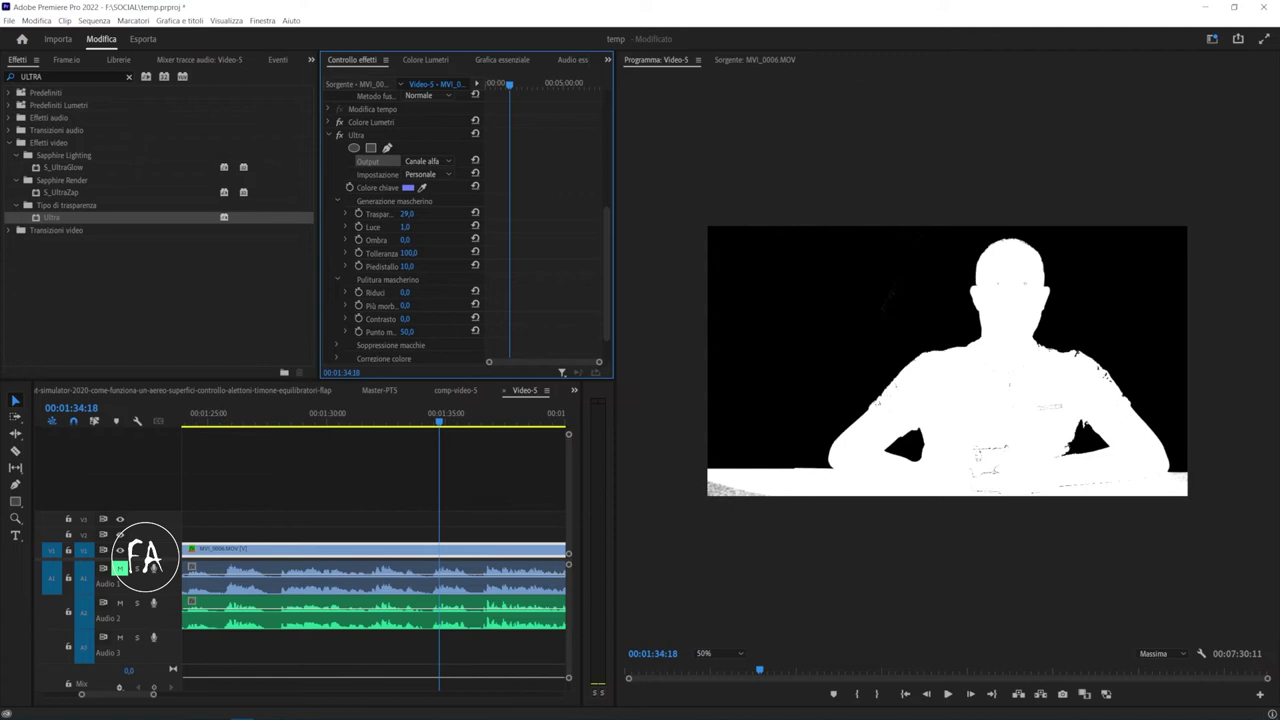
left_click(373, 292)
mouse_move(403, 294)
left_mouse_down()
mouse_move(384, 294)
mouse_move(435, 305)
mouse_move(414, 305)
left_mouse_up()
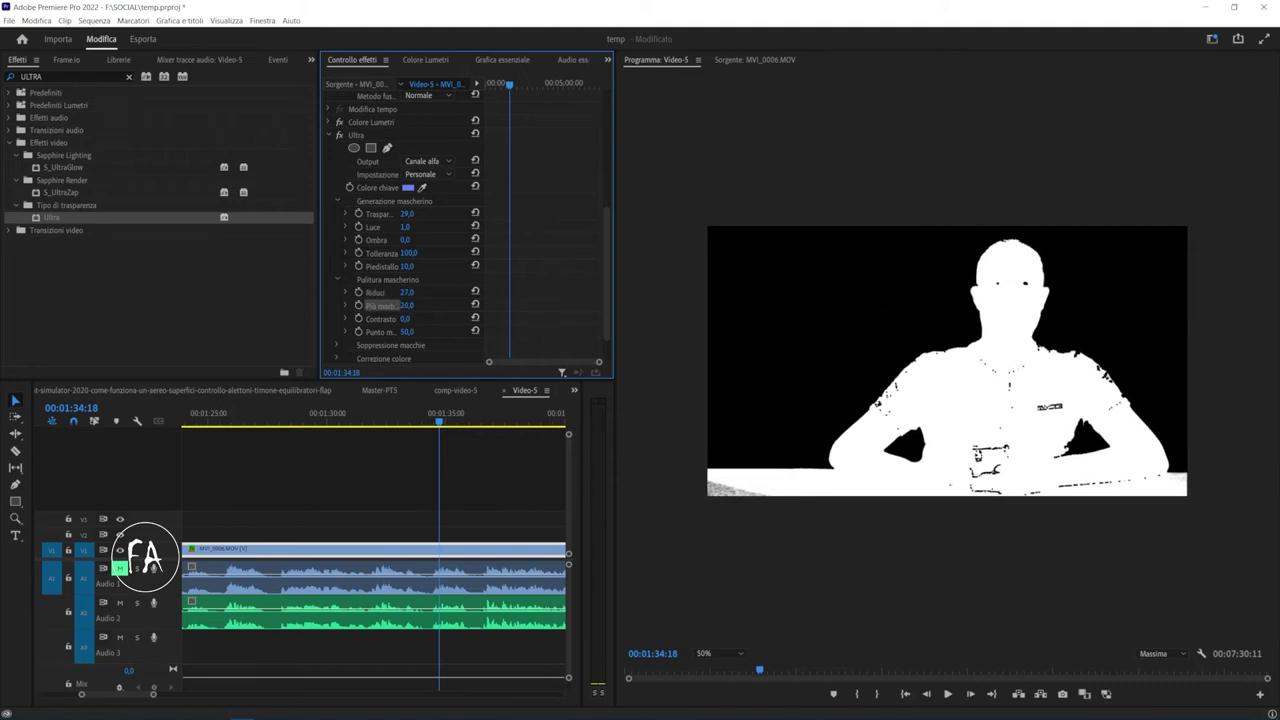
left_click(409, 318)
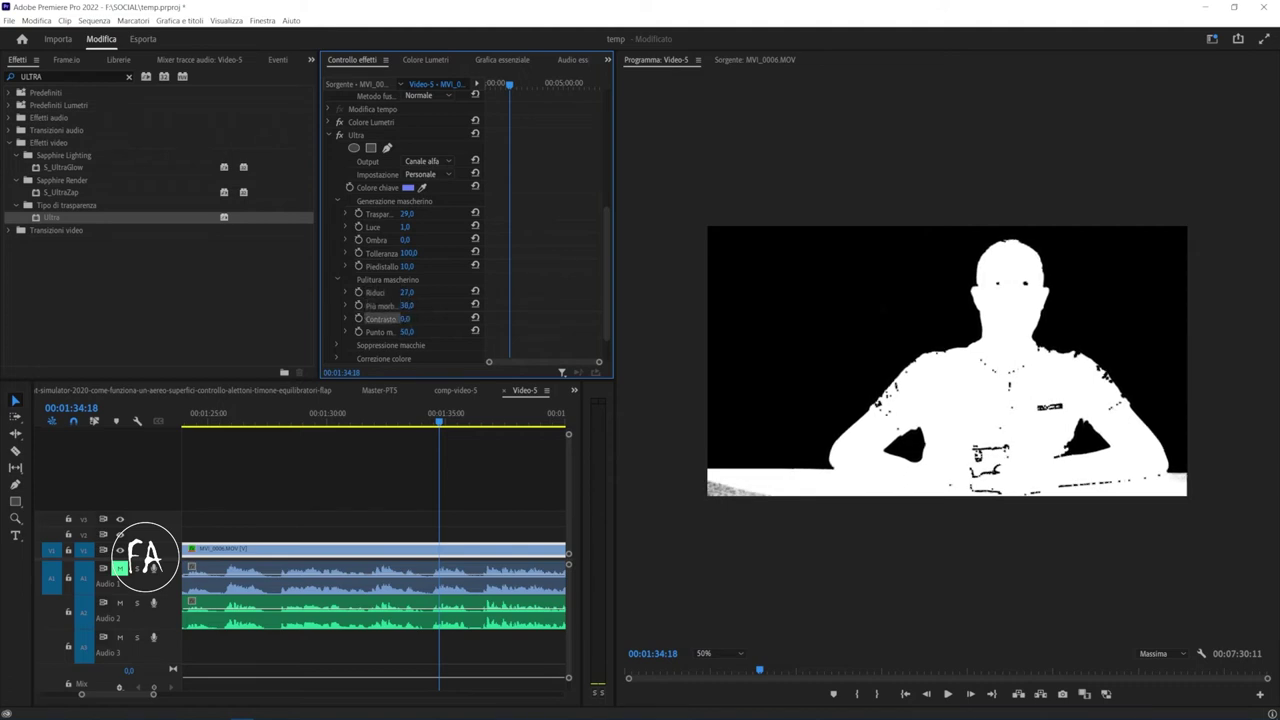
left_click_drag(407, 331, 416, 331)
- Resample the key colour from the blue background until it turns fully black
scroll(418, 305, "up", 2)
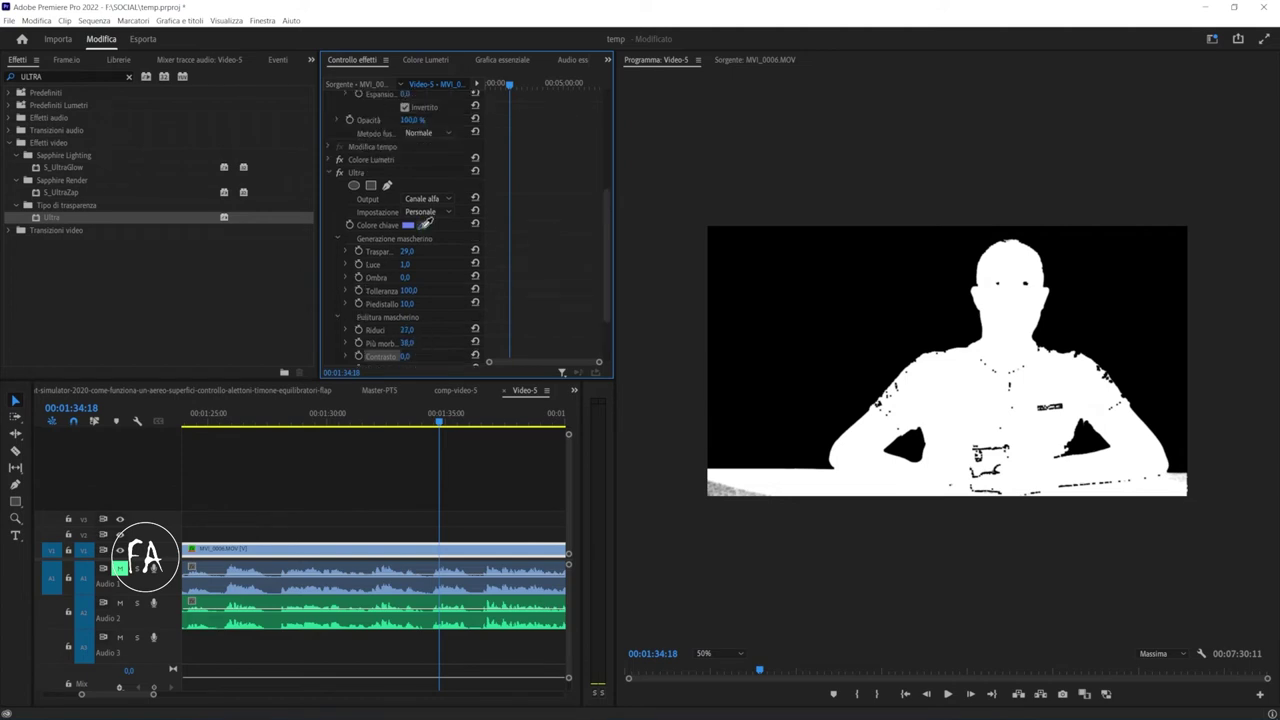
left_click(421, 224)
left_click(1078, 311)
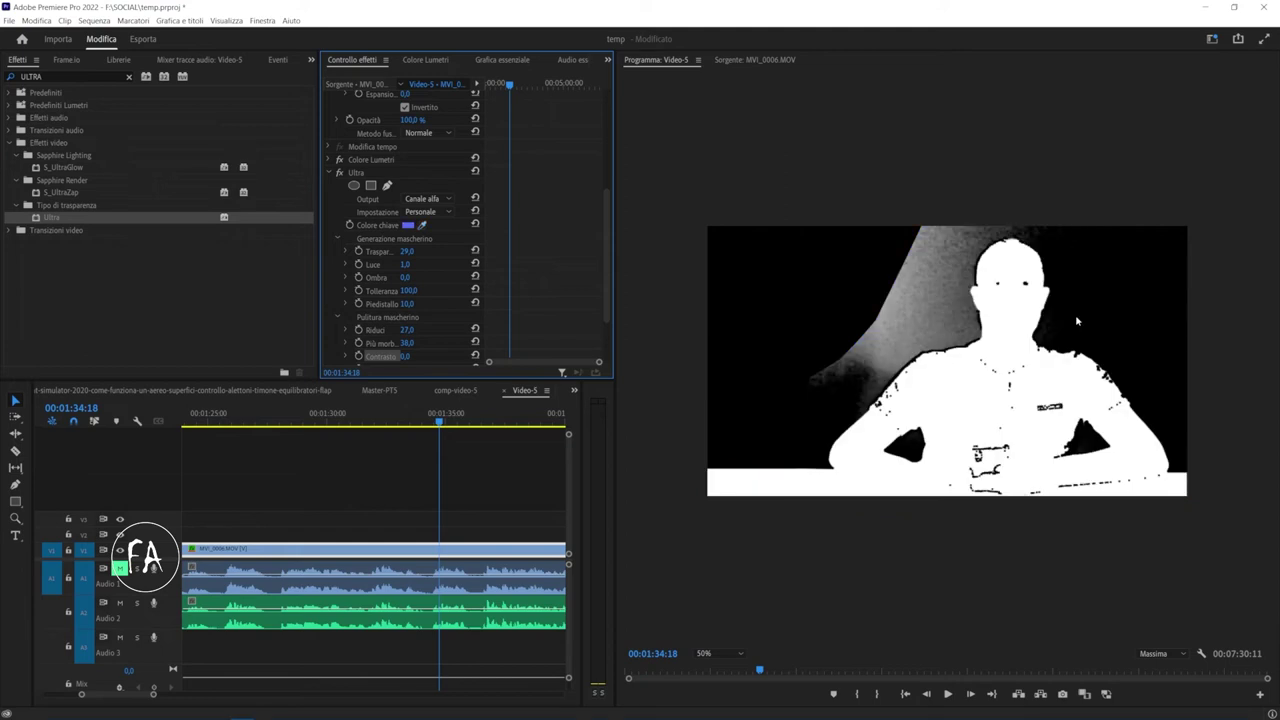
left_click_drag(422, 224, 835, 420)
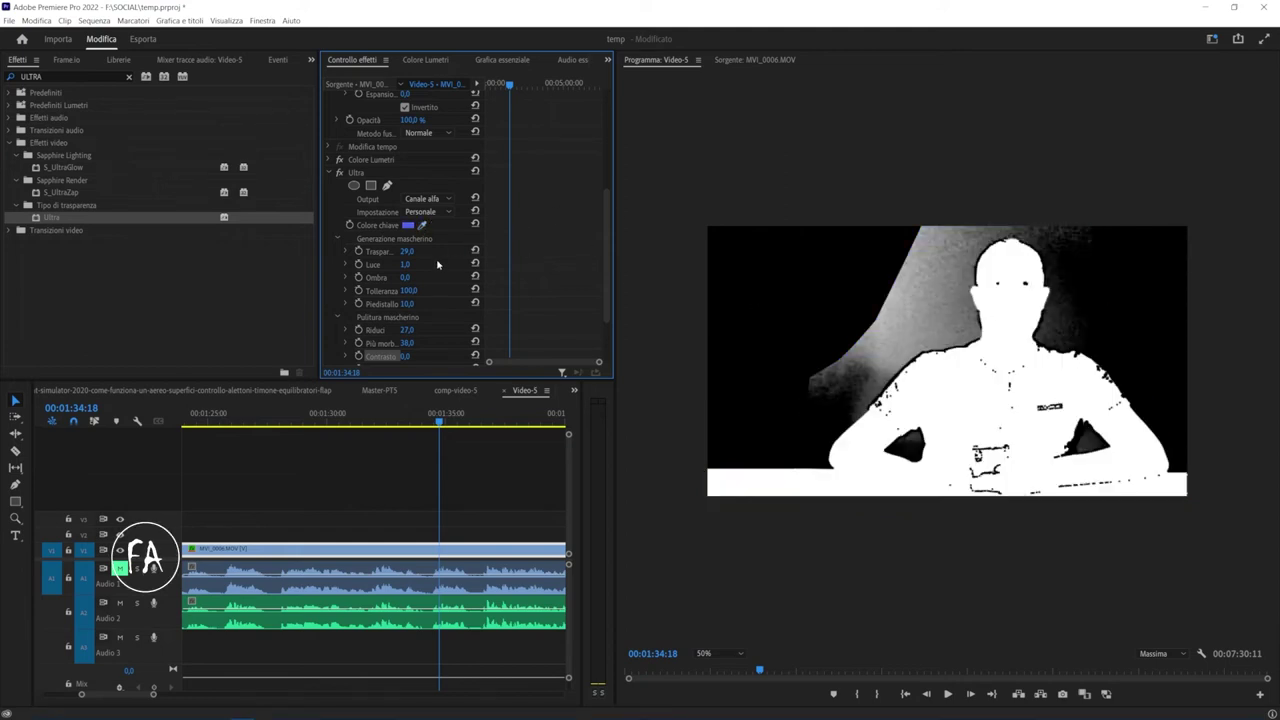
left_click_drag(422, 226, 902, 308)
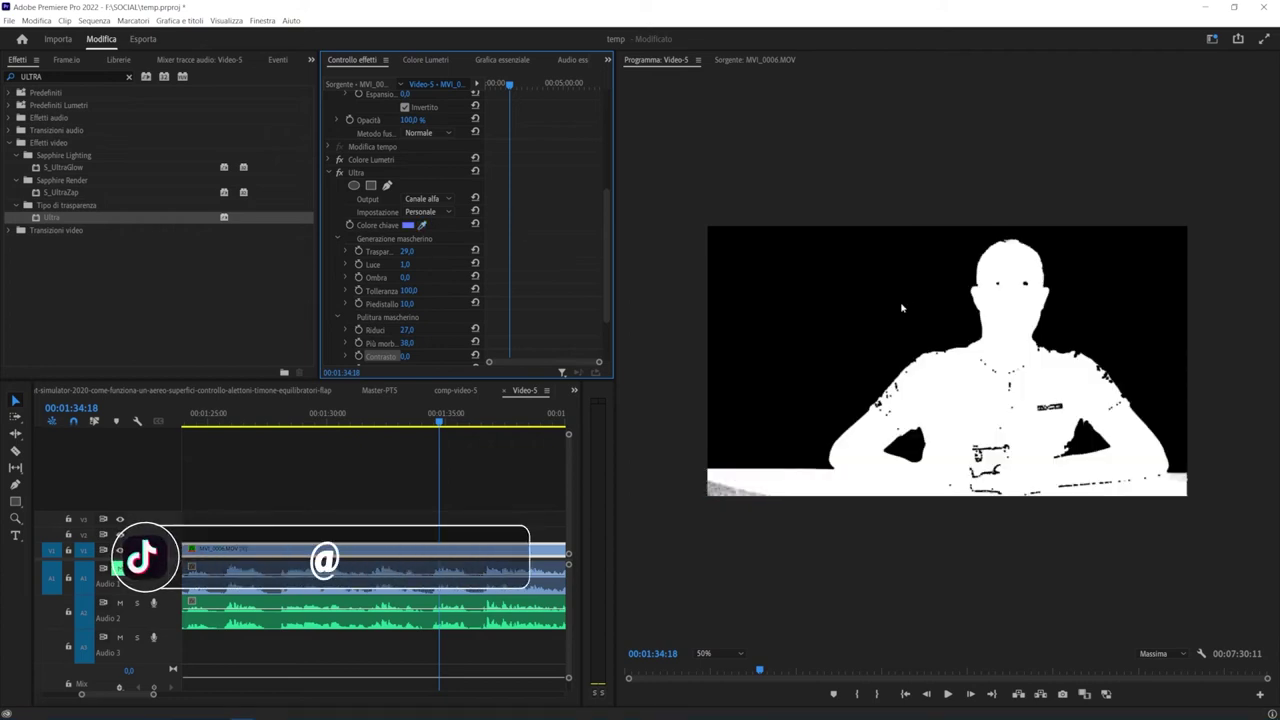
- Delete the Ultra effect, undo the deletion, and reorder it below Colore Lumetri
left_click(382, 174)
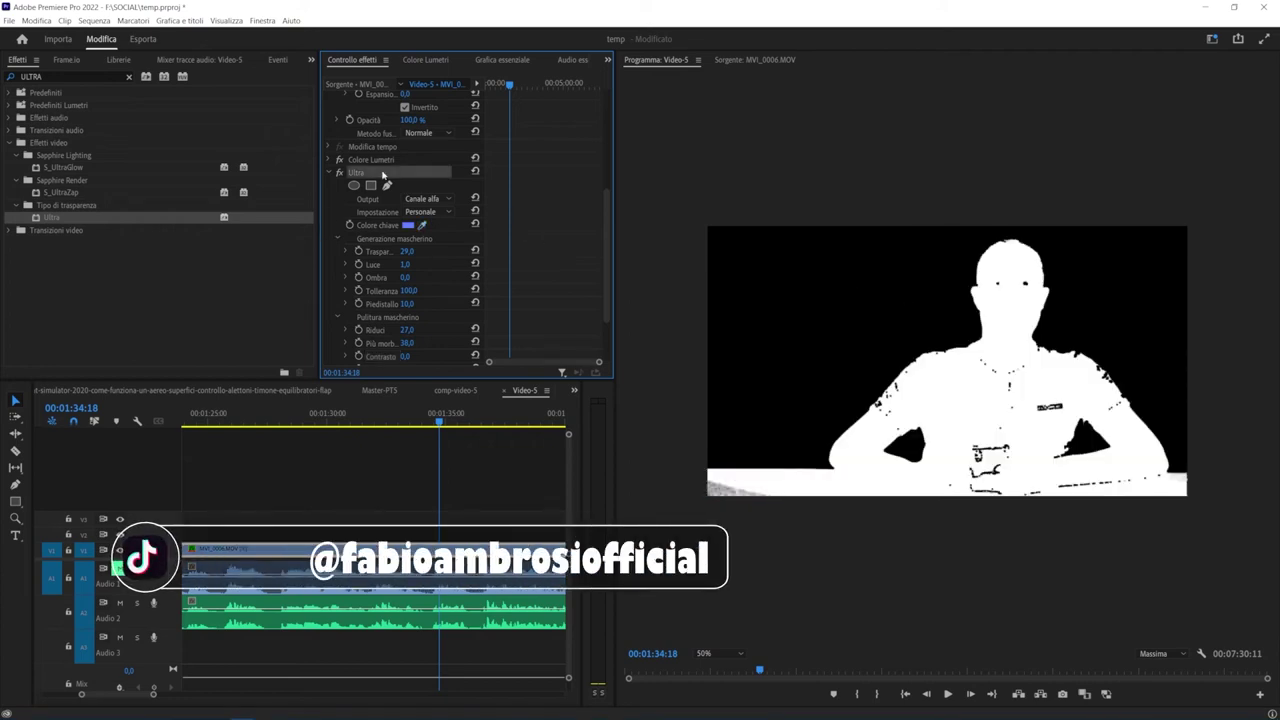
key("Delete")
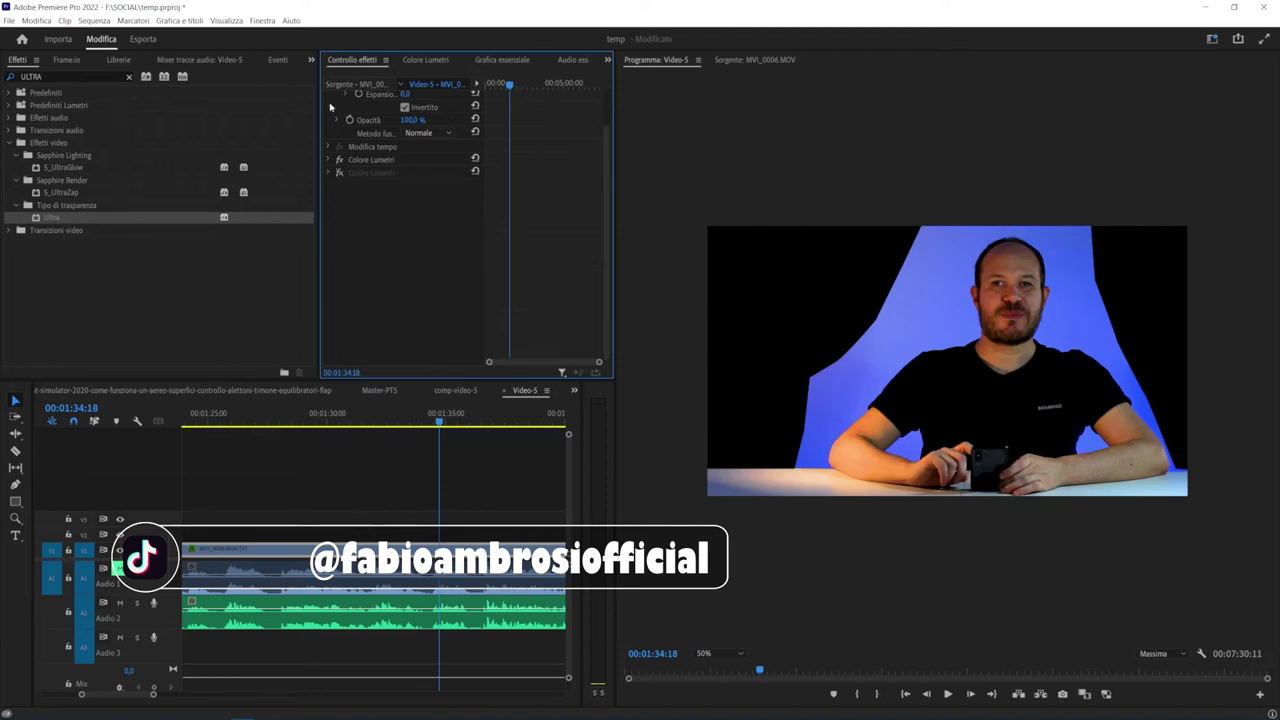
key("ctrl+z")
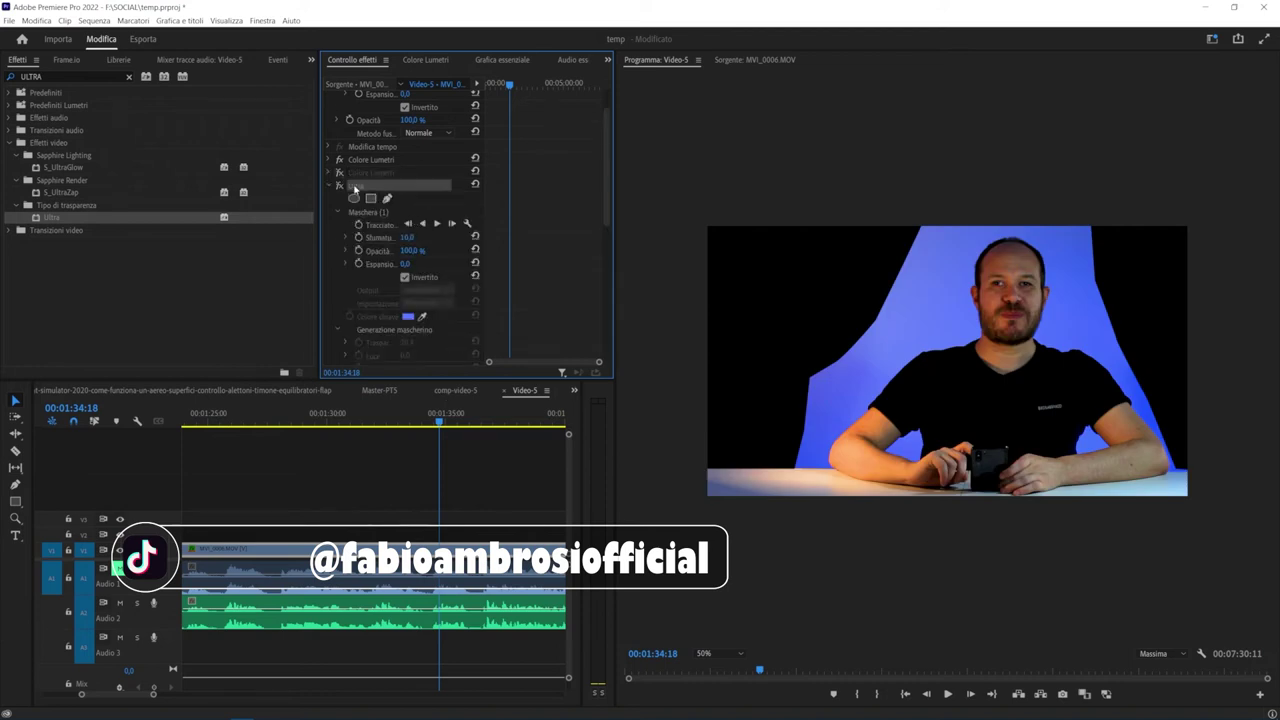
left_click(362, 172)
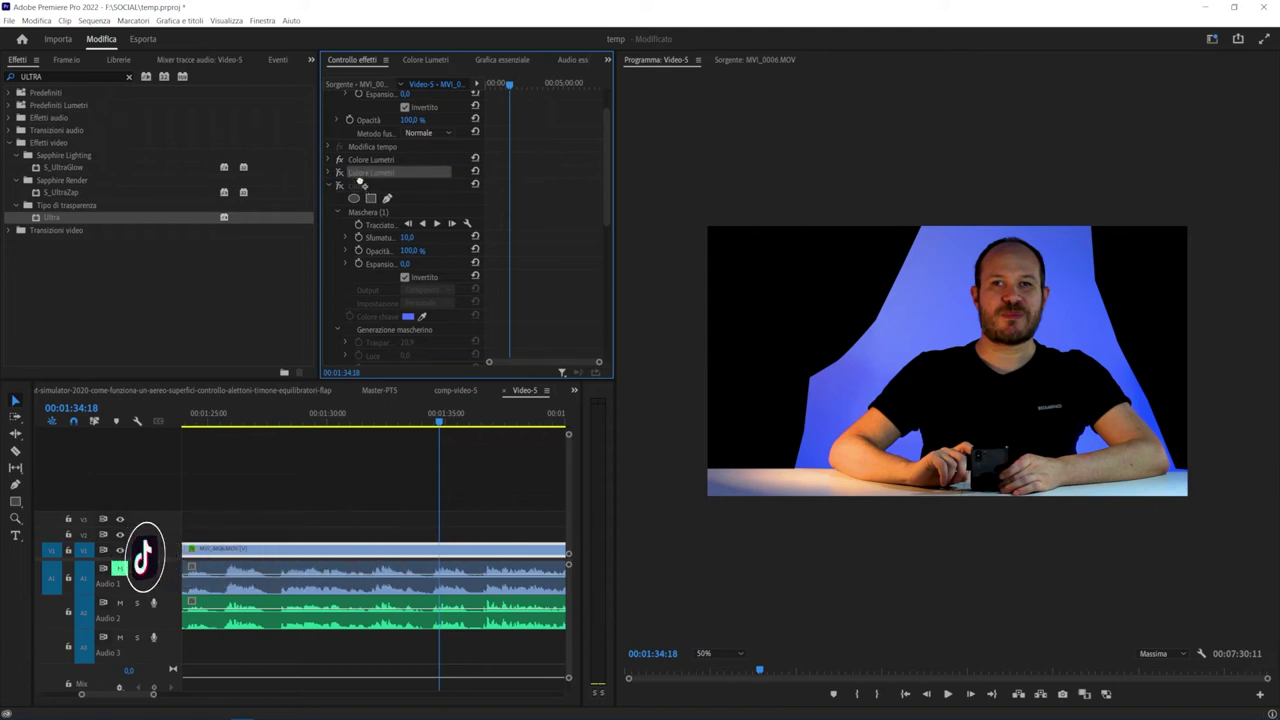
left_click_drag(361, 188, 358, 184)
- Toggle the Ultra key on and off to compare, leaving it off with the blue backdrop showing
left_click(338, 173)
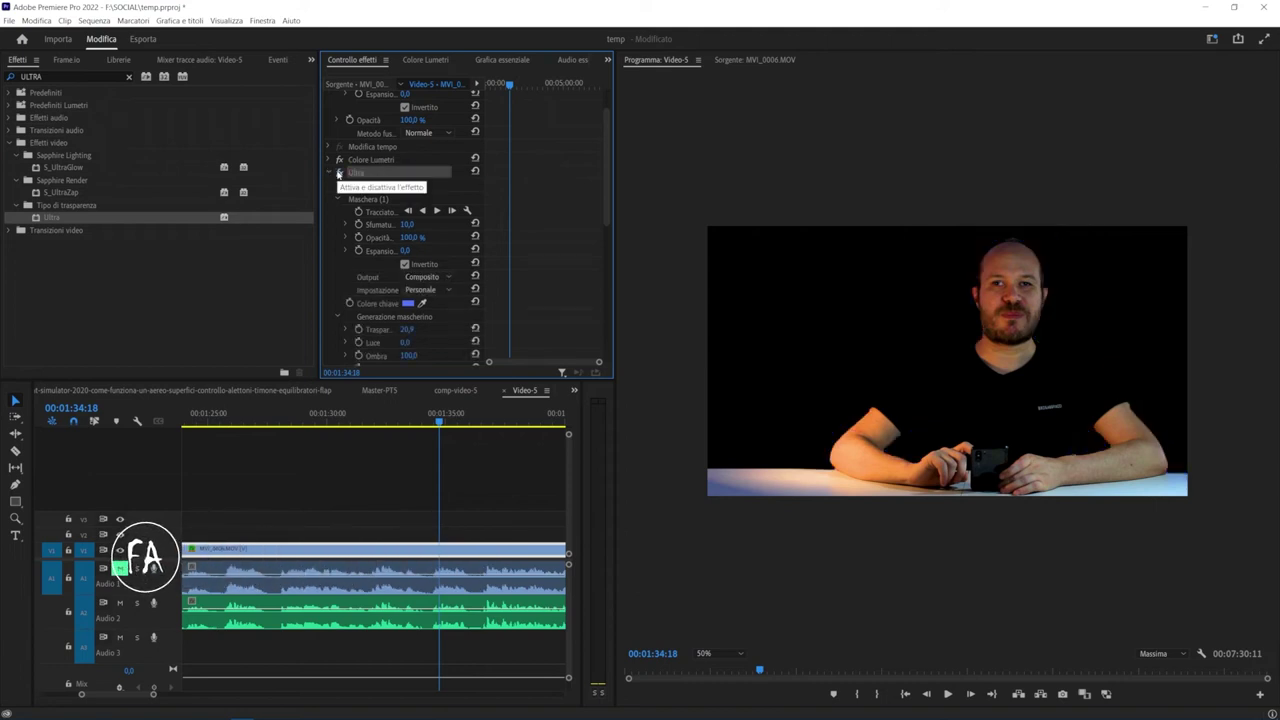
left_click(338, 173)
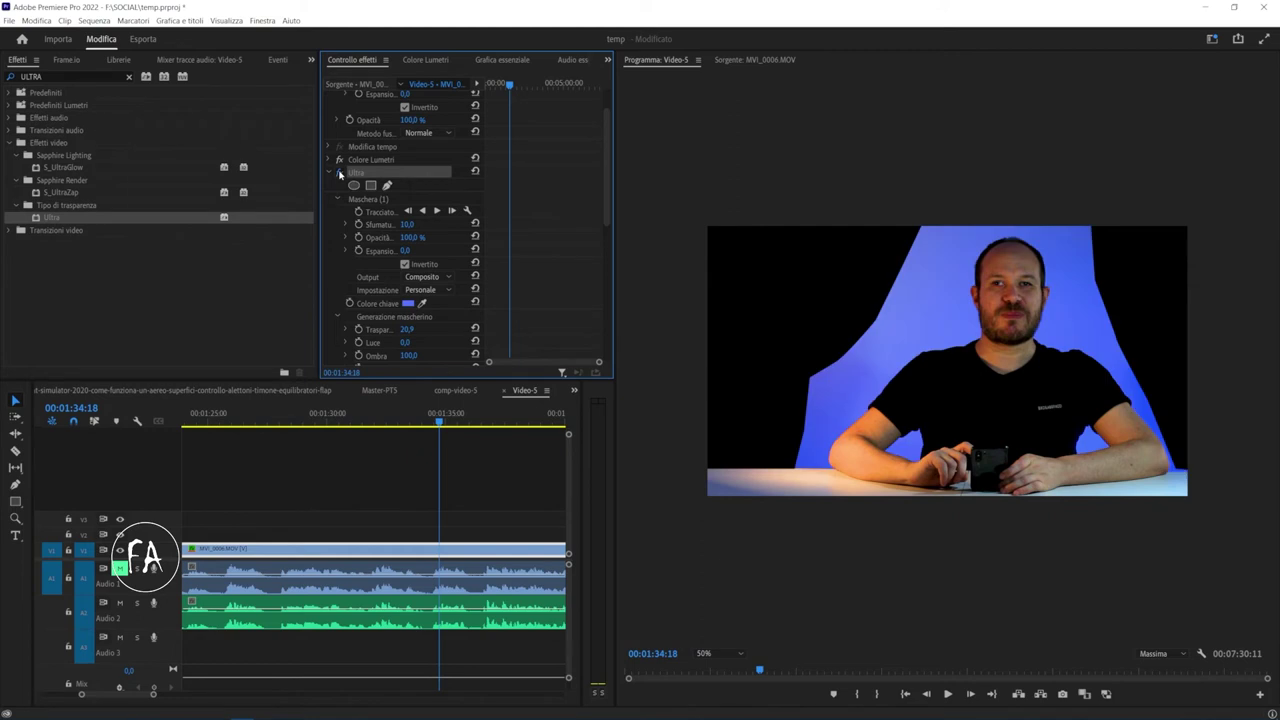
left_click(440, 267)
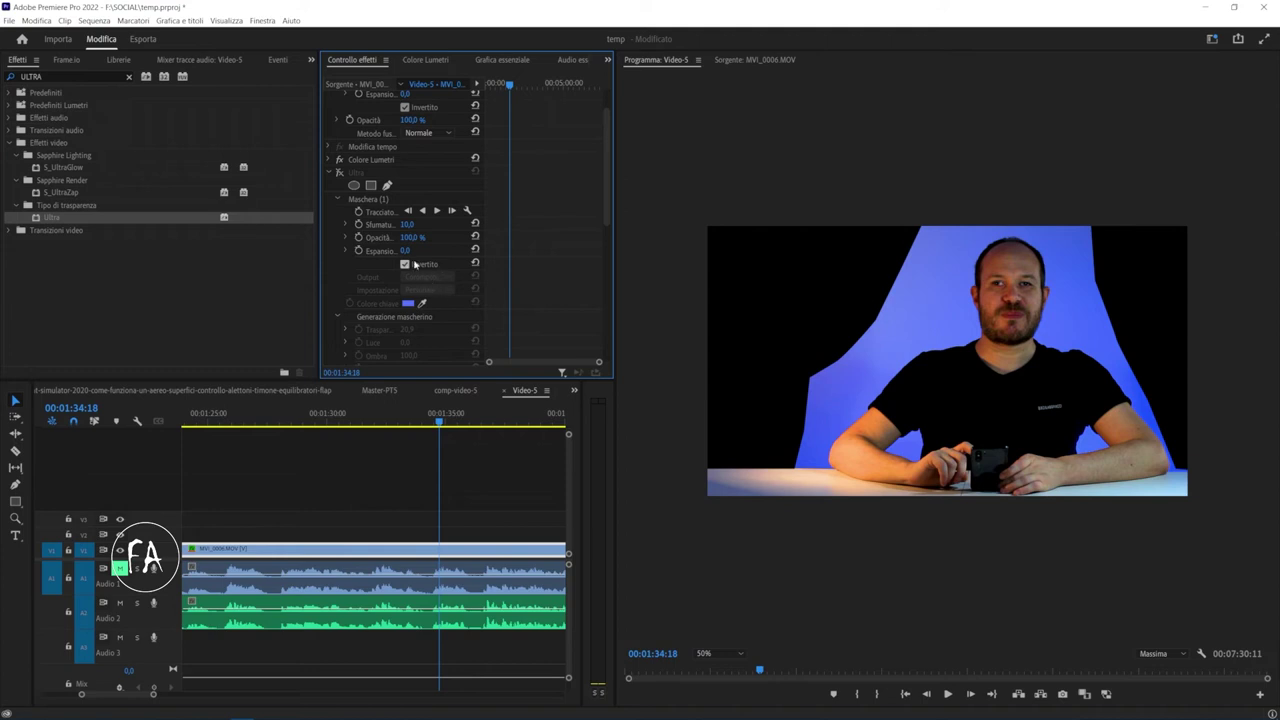
scroll(339, 204, "up", 3)
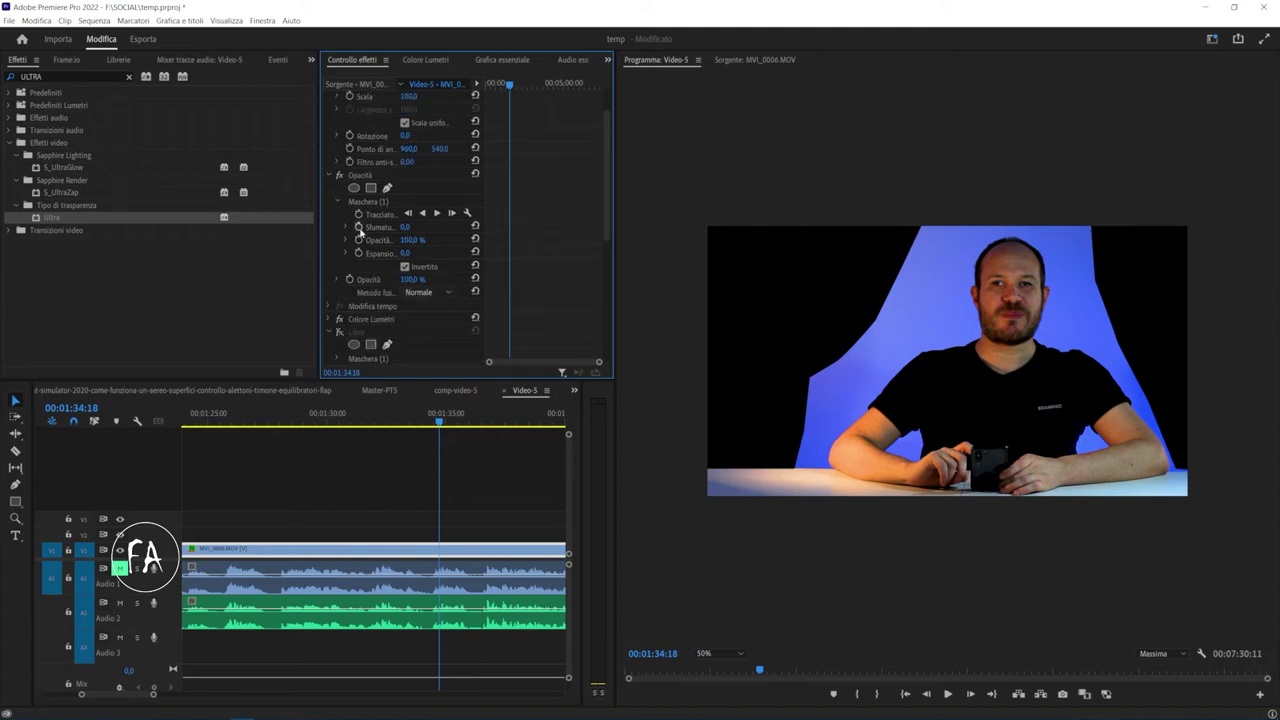
scroll(358, 292, "down", 2)
scroll(357, 309, "down", 2)
scroll(357, 309, "down", 2)
scroll(357, 309, "down", 2)
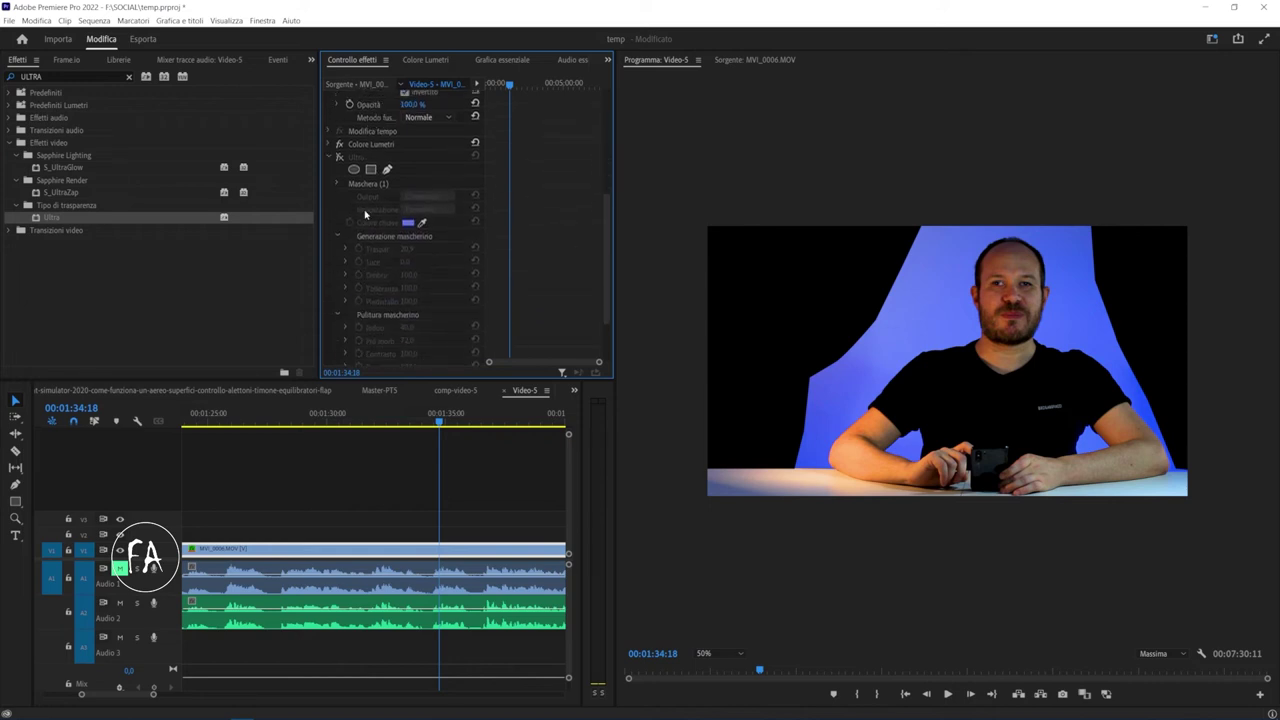
- Turn Ultra Key back on and set its Output to Alpha Channel
left_click(340, 157)
left_click(443, 198)
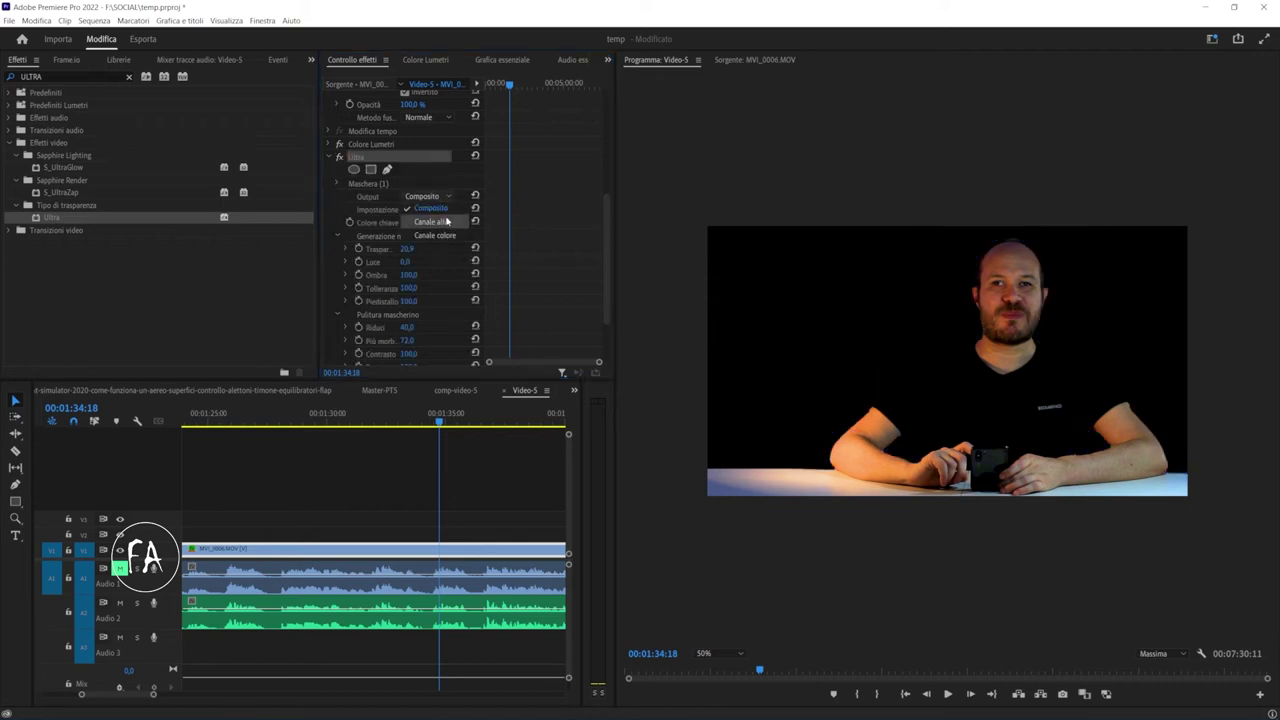
left_click(446, 220)
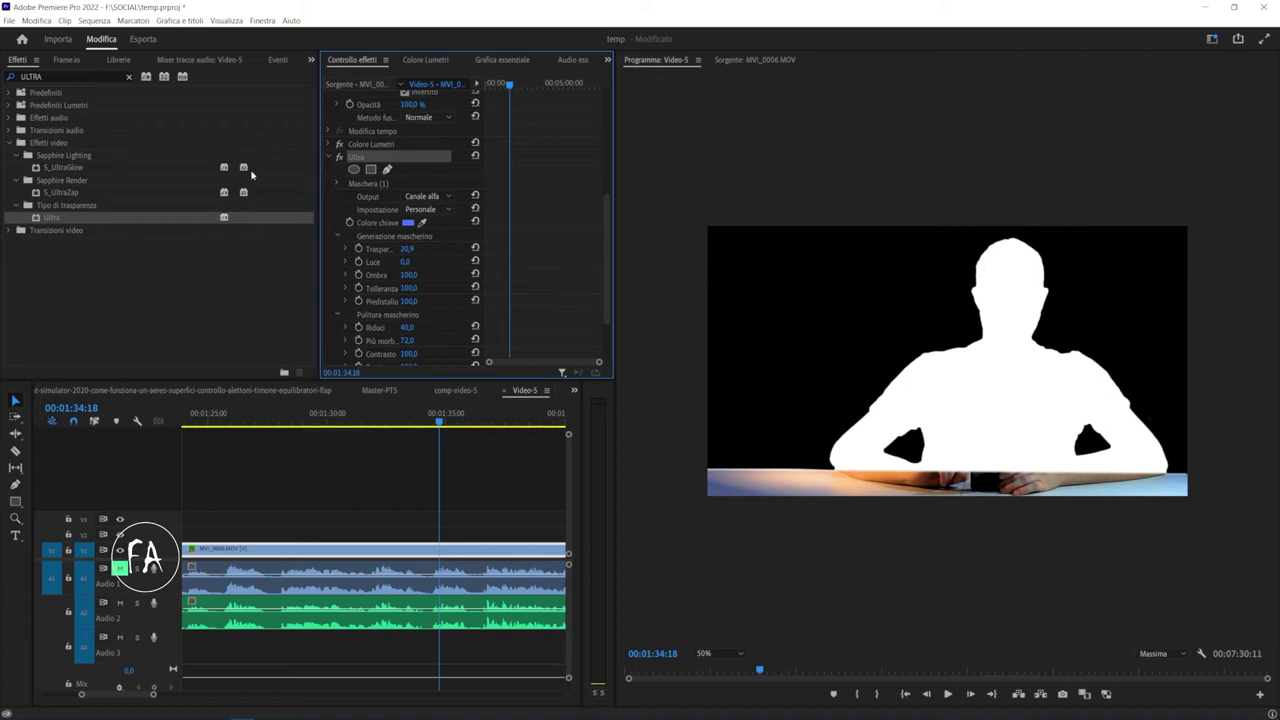
- Select Mask (1), toggle its Mask Path stopwatch, and confirm deleting the path keyframes
left_click(372, 184)
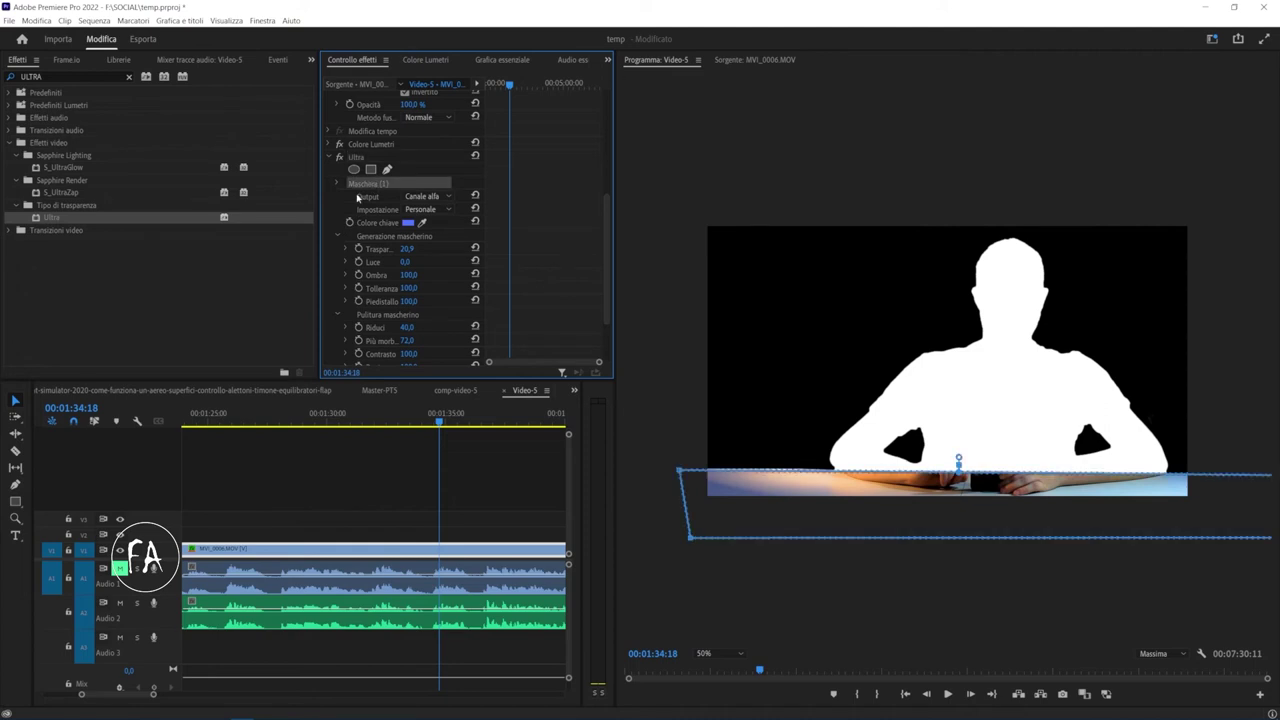
left_click(362, 160)
left_click(366, 184)
left_click(338, 184)
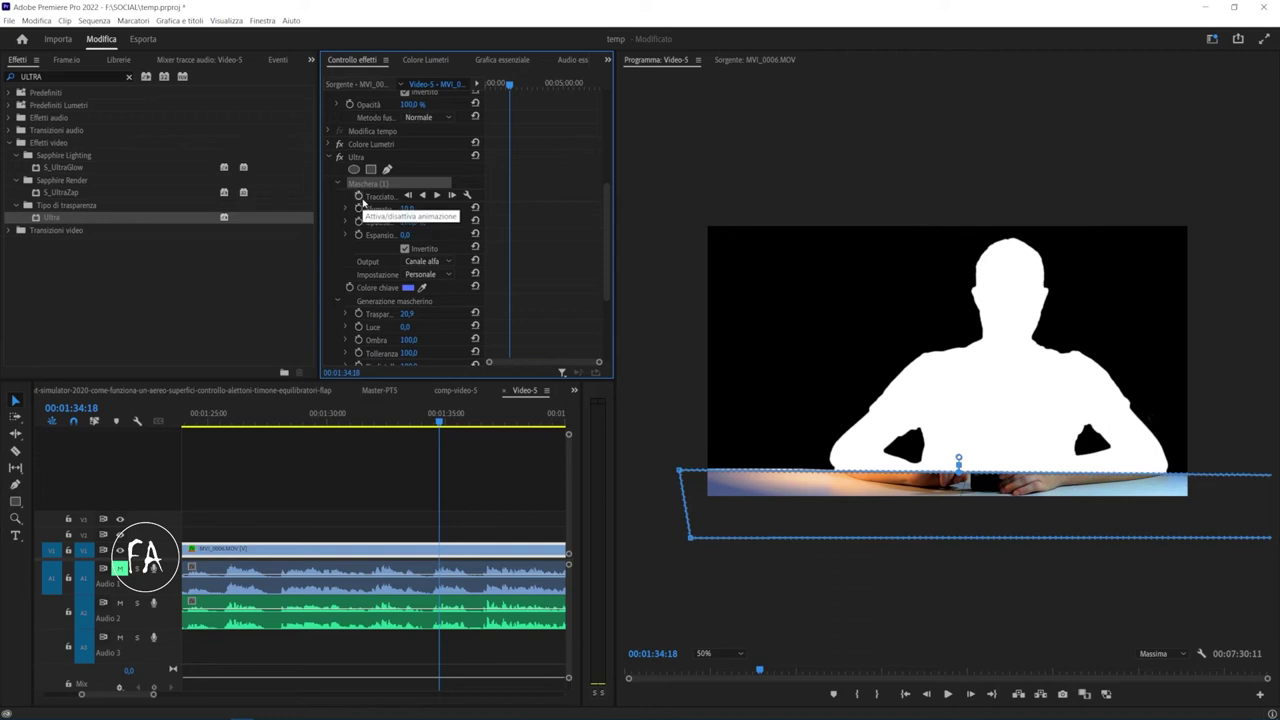
left_click(360, 198)
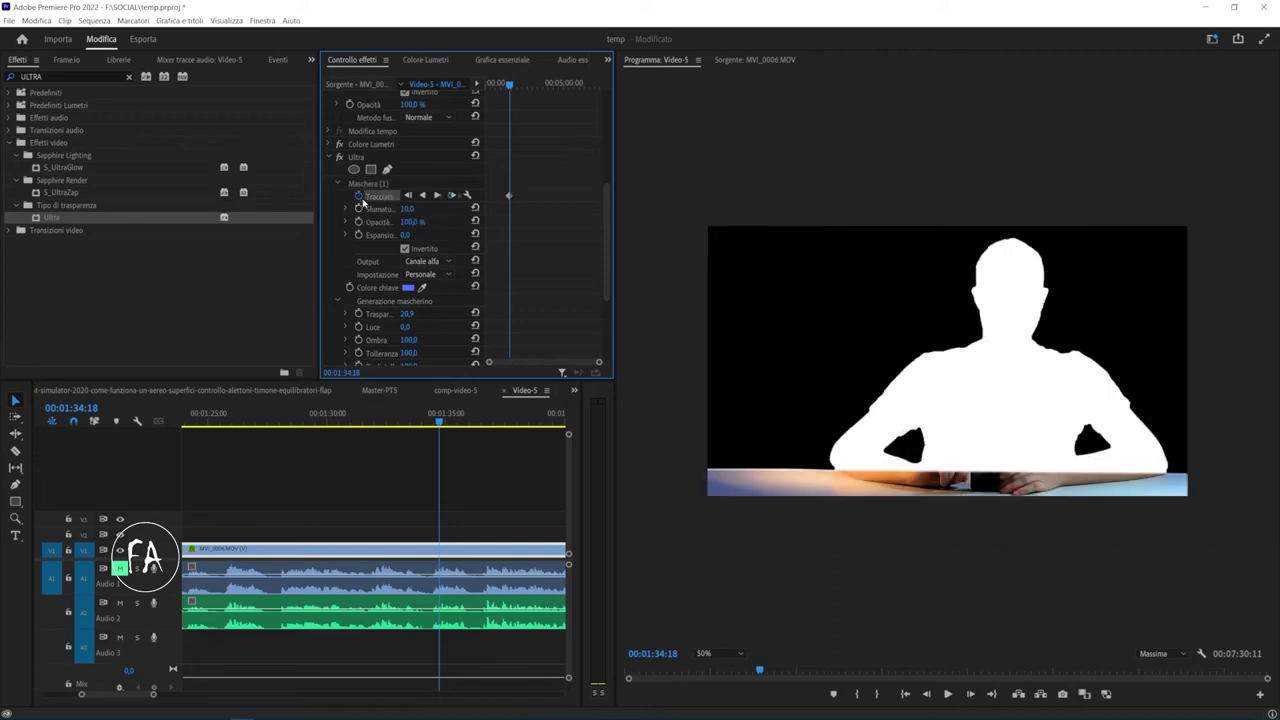
left_click(359, 197)
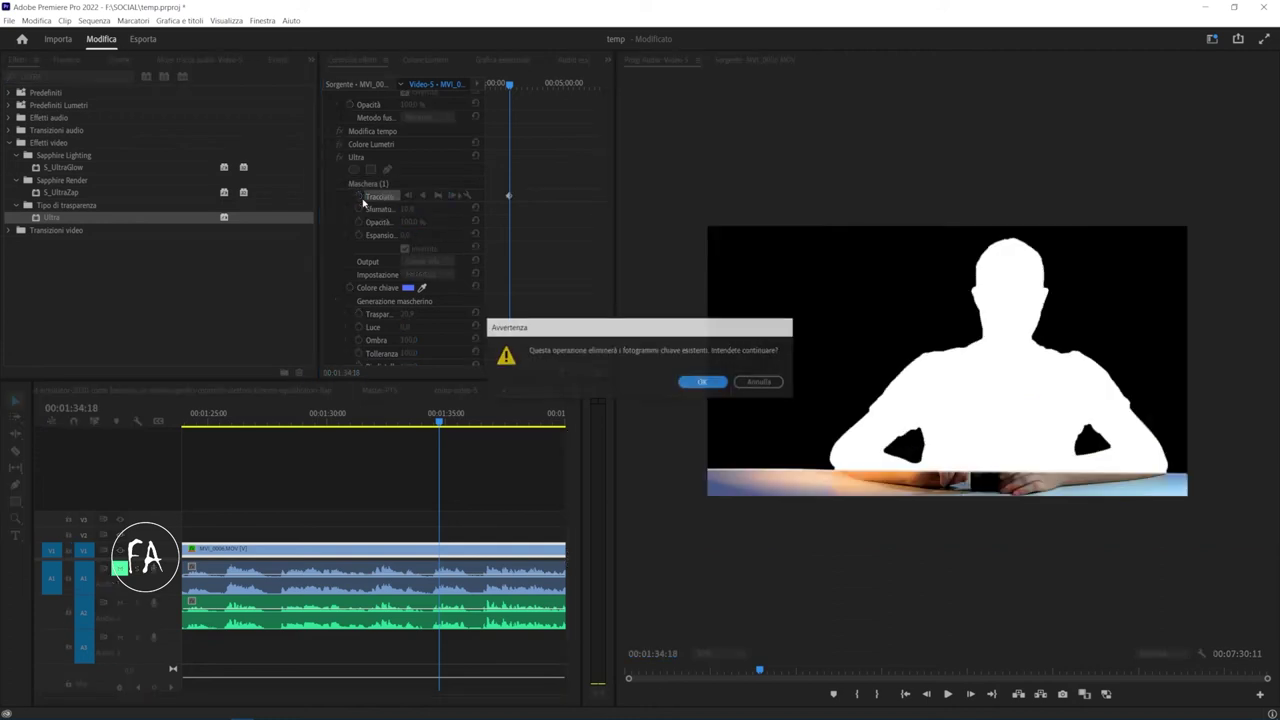
left_click(703, 382)
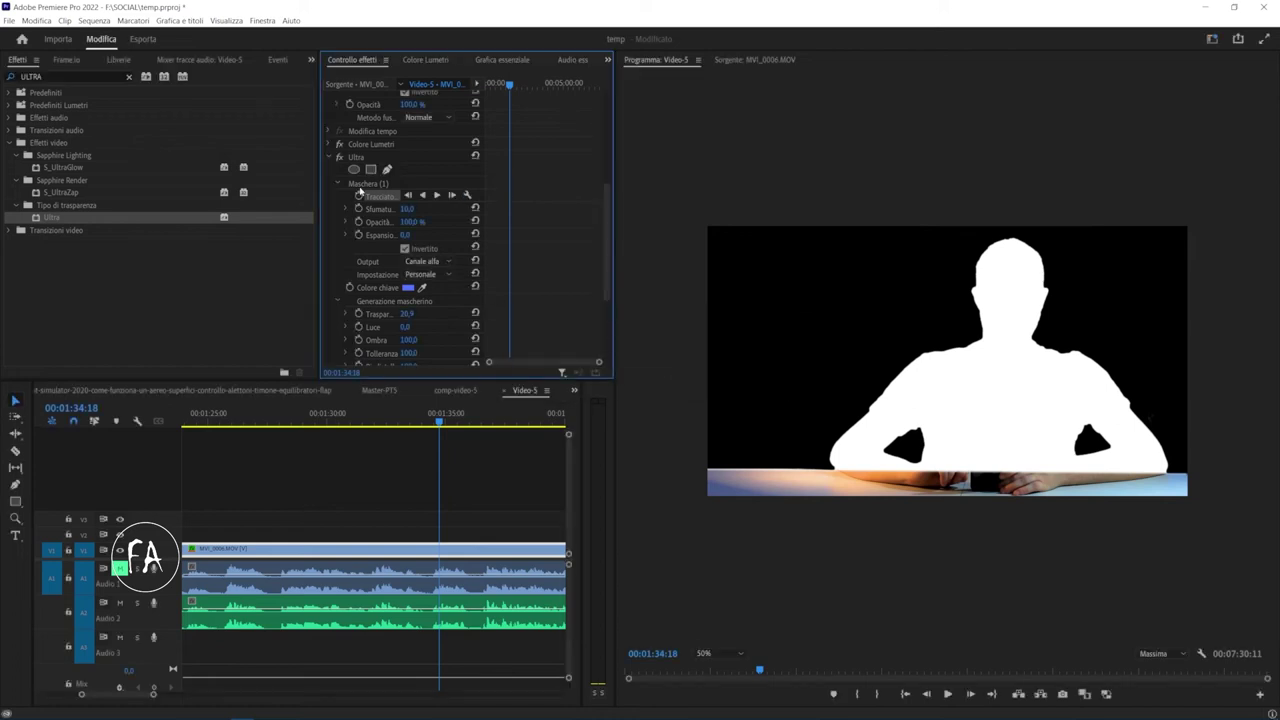
left_click(368, 185)
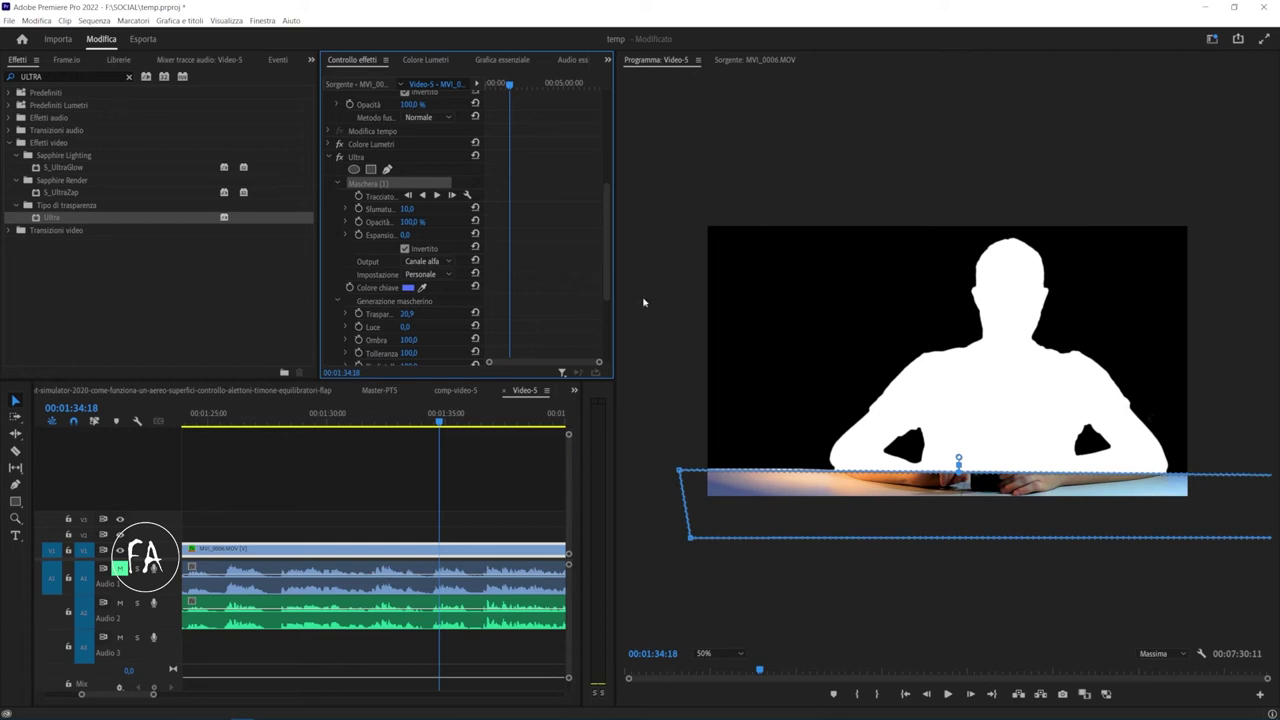
- Switch the Ultra Key Output back to Composite
left_click(368, 158)
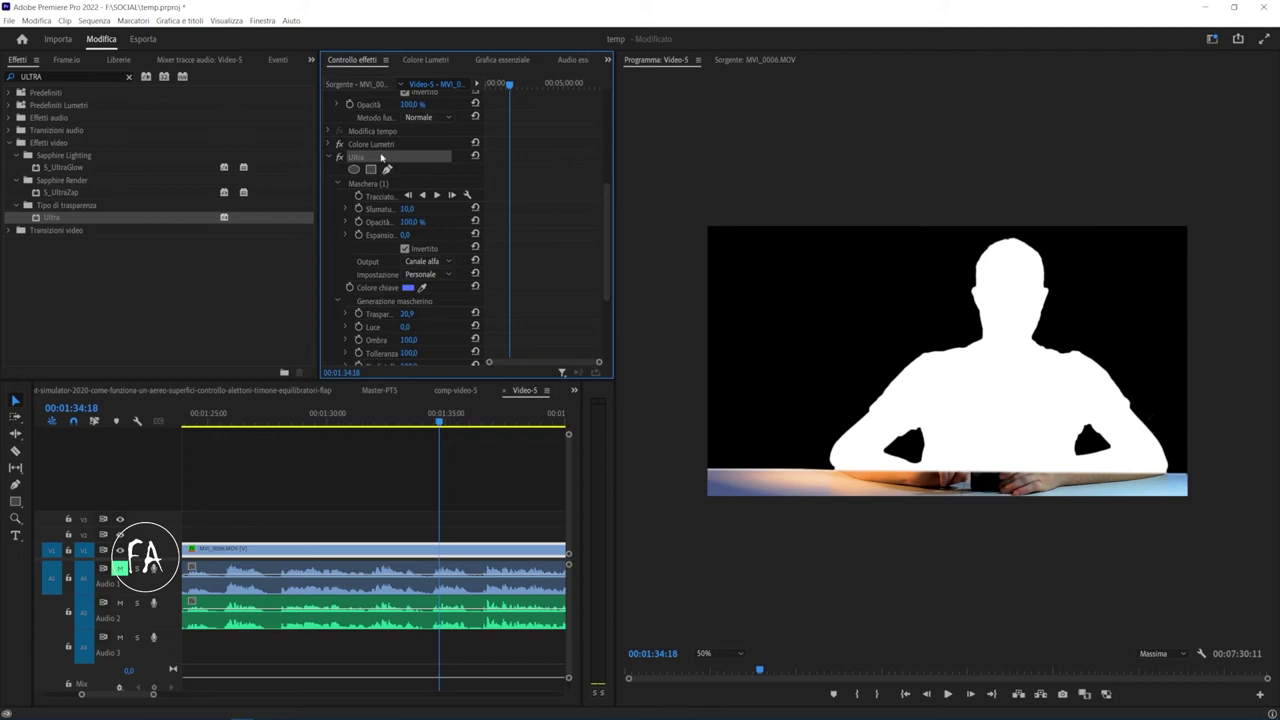
left_click(373, 184)
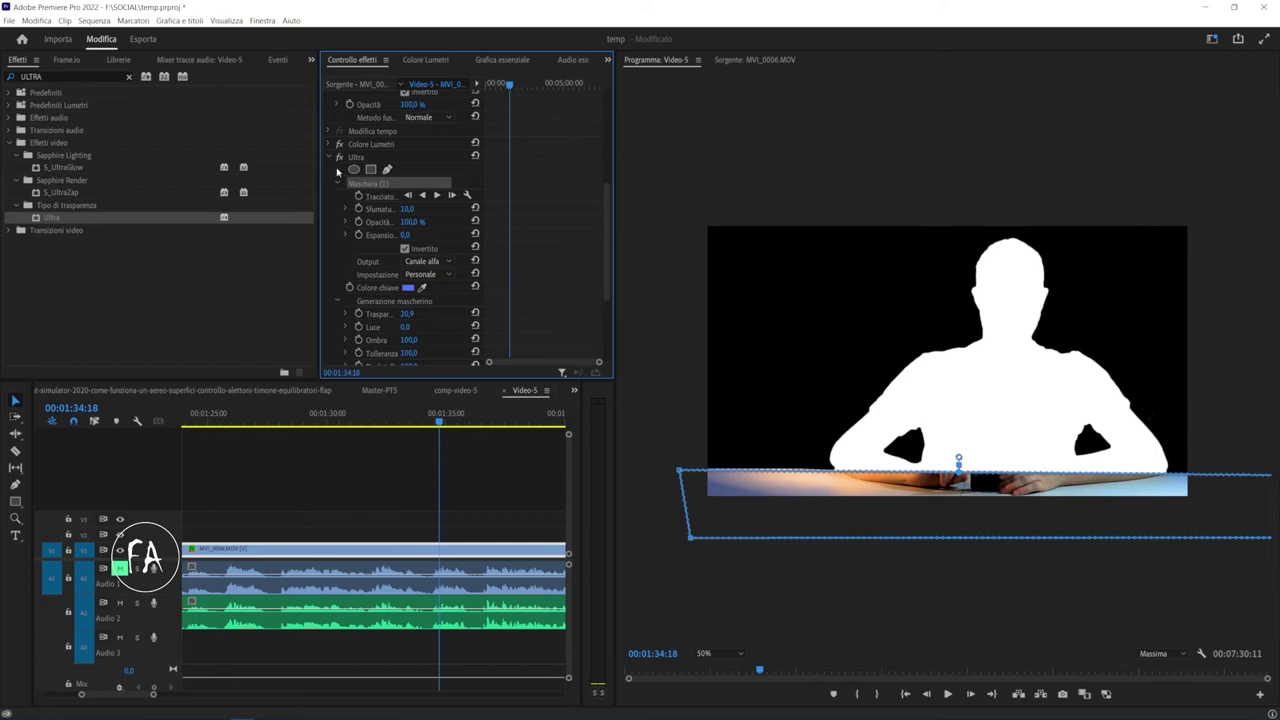
left_click(430, 261)
left_click(432, 274)
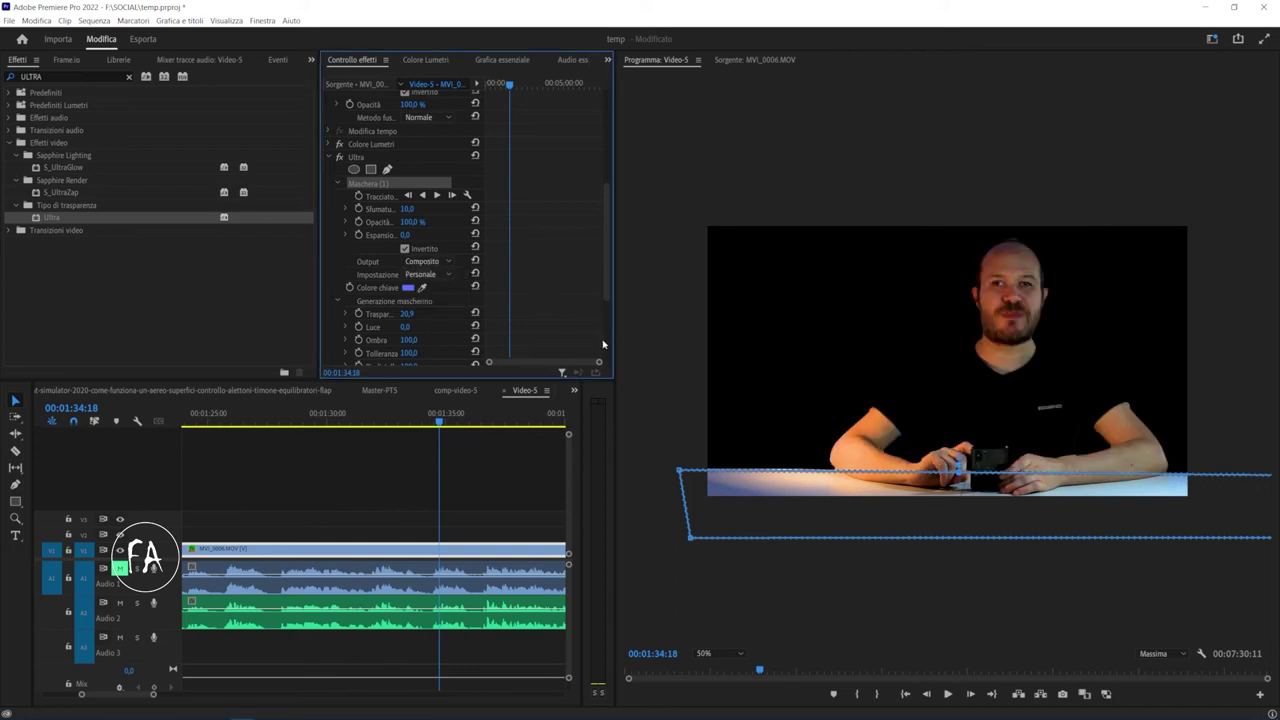
- Deselect the mask and re-enable the Lumetri Color effect
left_click(455, 317)
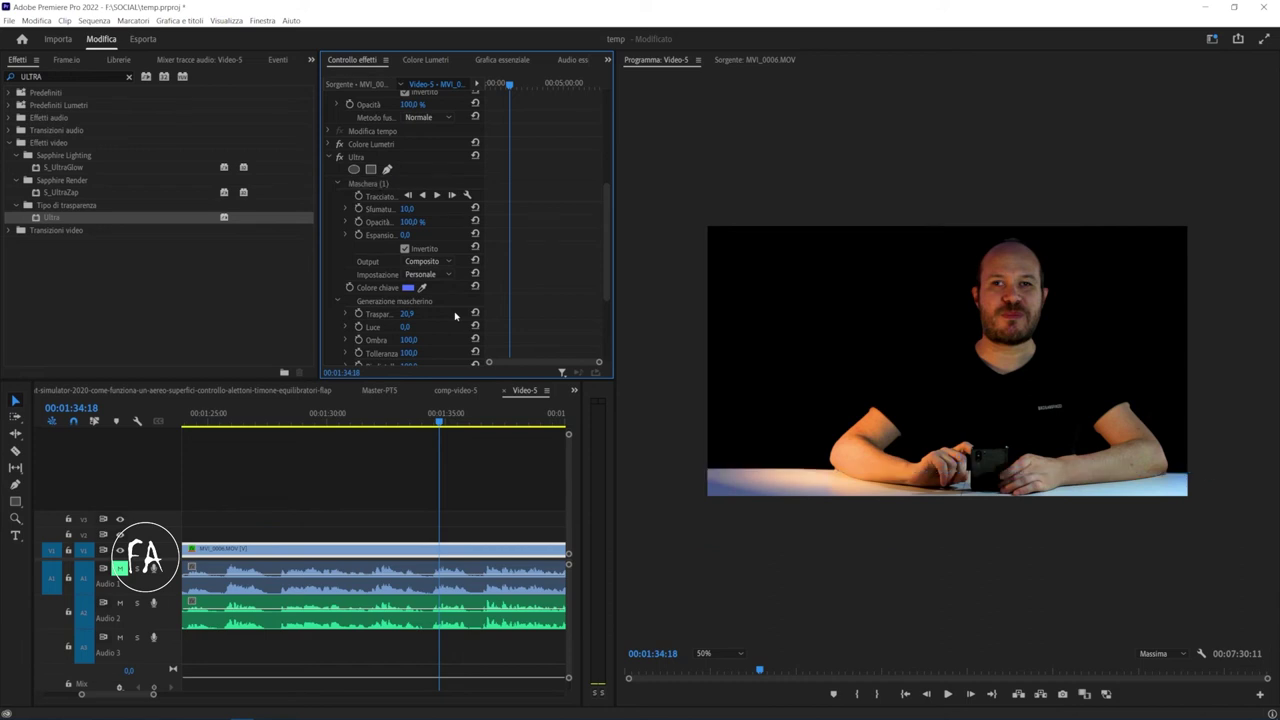
scroll(364, 316, "down", 5)
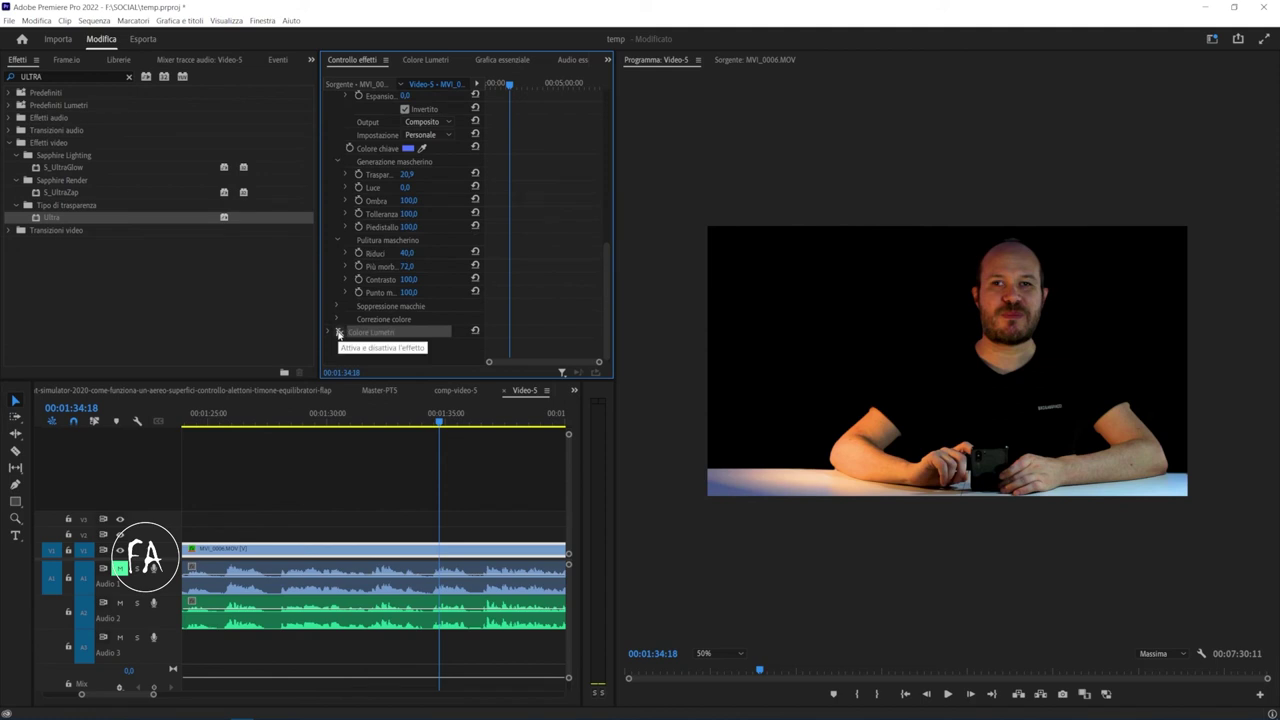
left_click(339, 333)
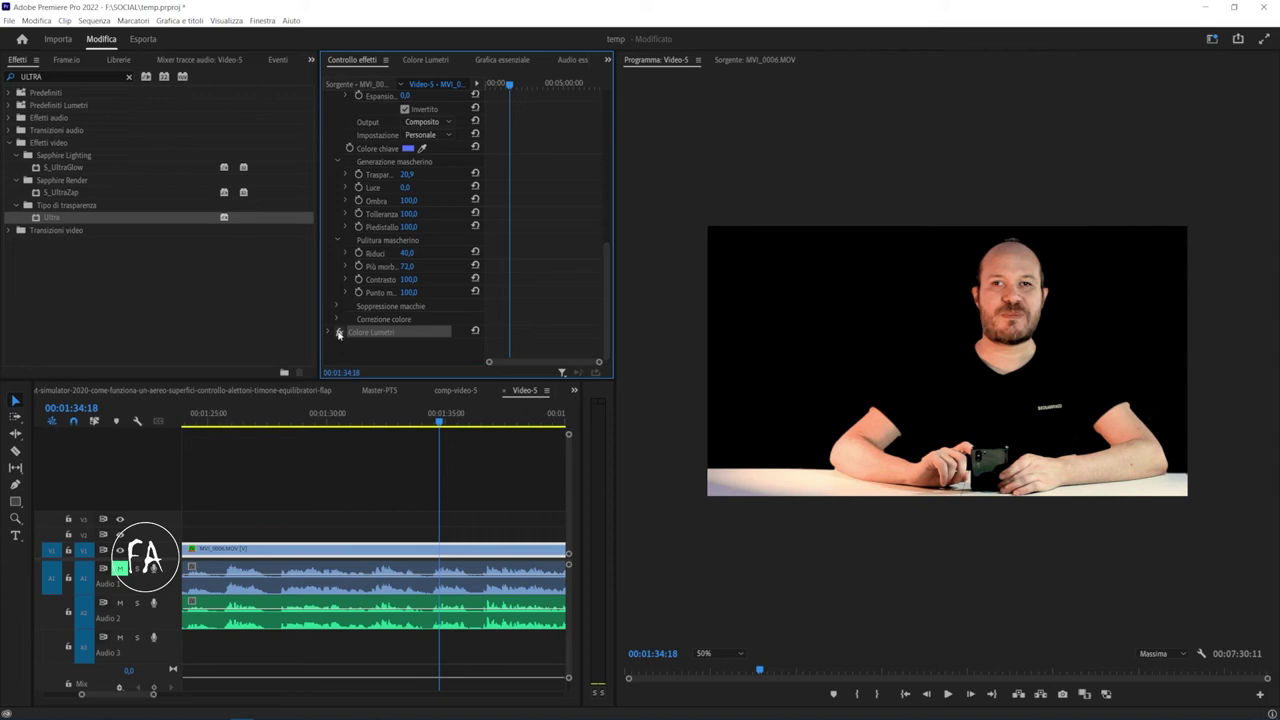
- Switch from the Video-5 sequence to the comp-video-5 sequence
left_click(389, 468)
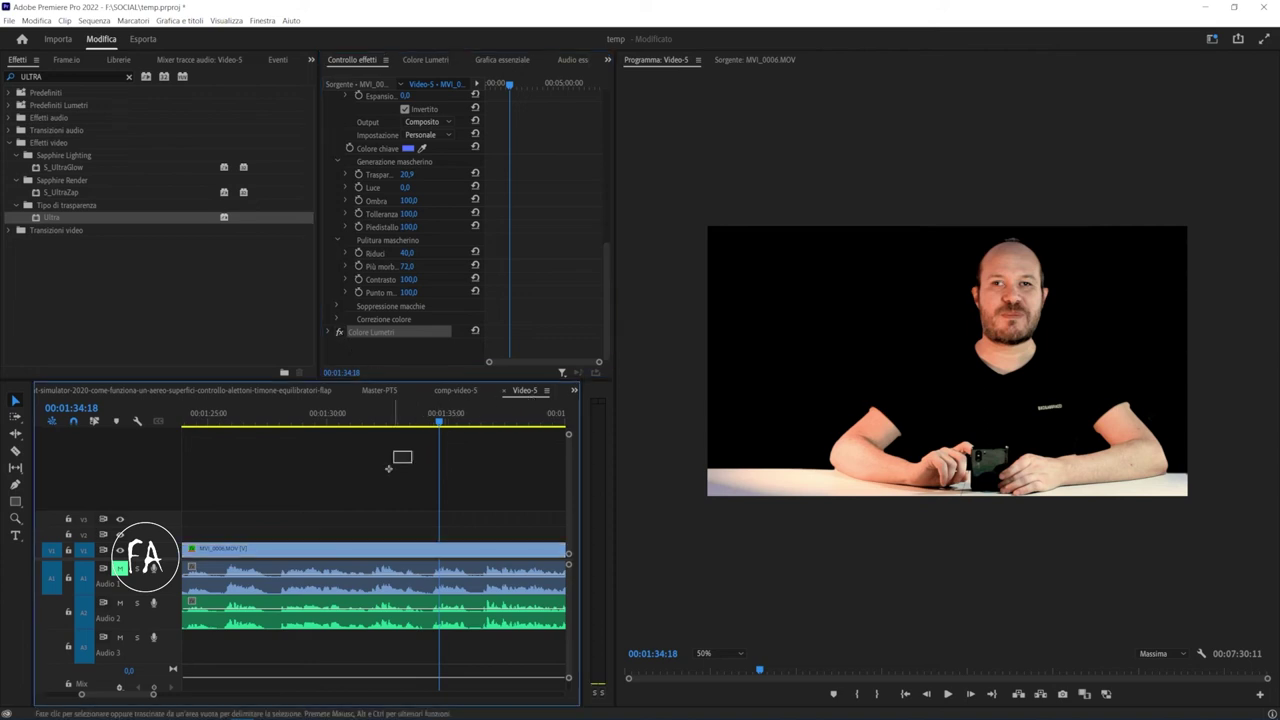
left_click_drag(412, 452, 362, 634)
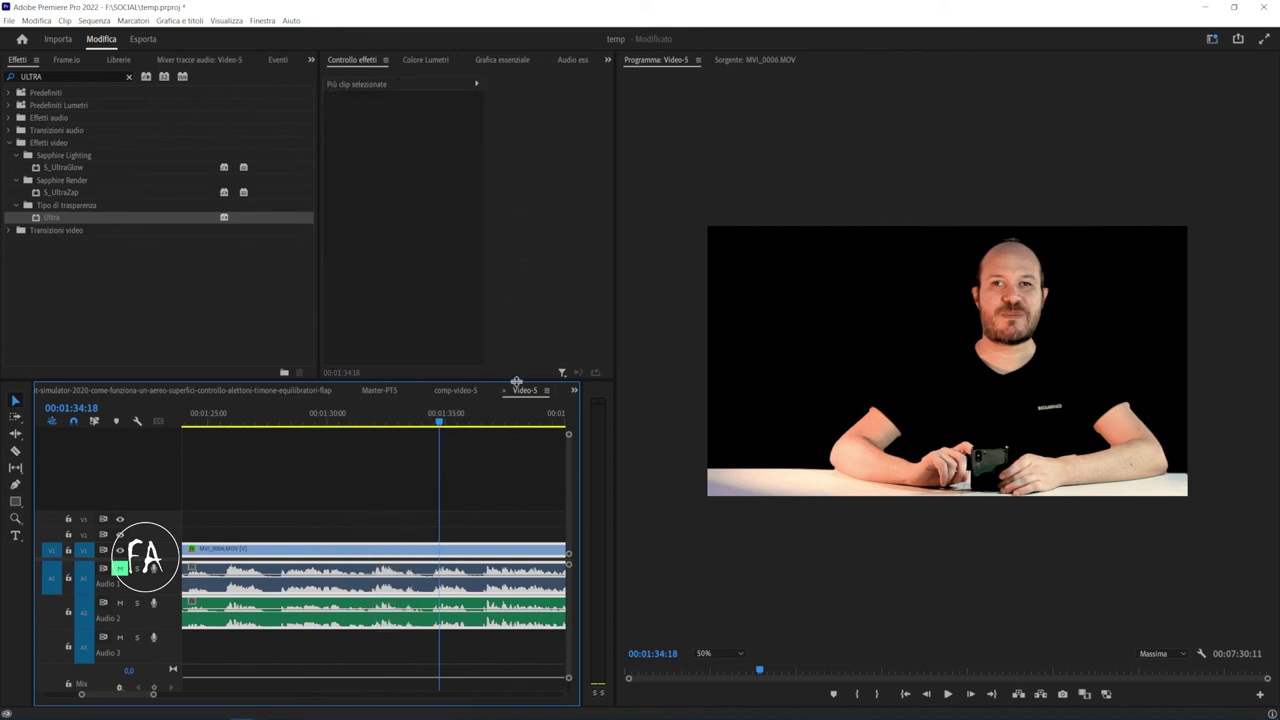
left_click(447, 392)
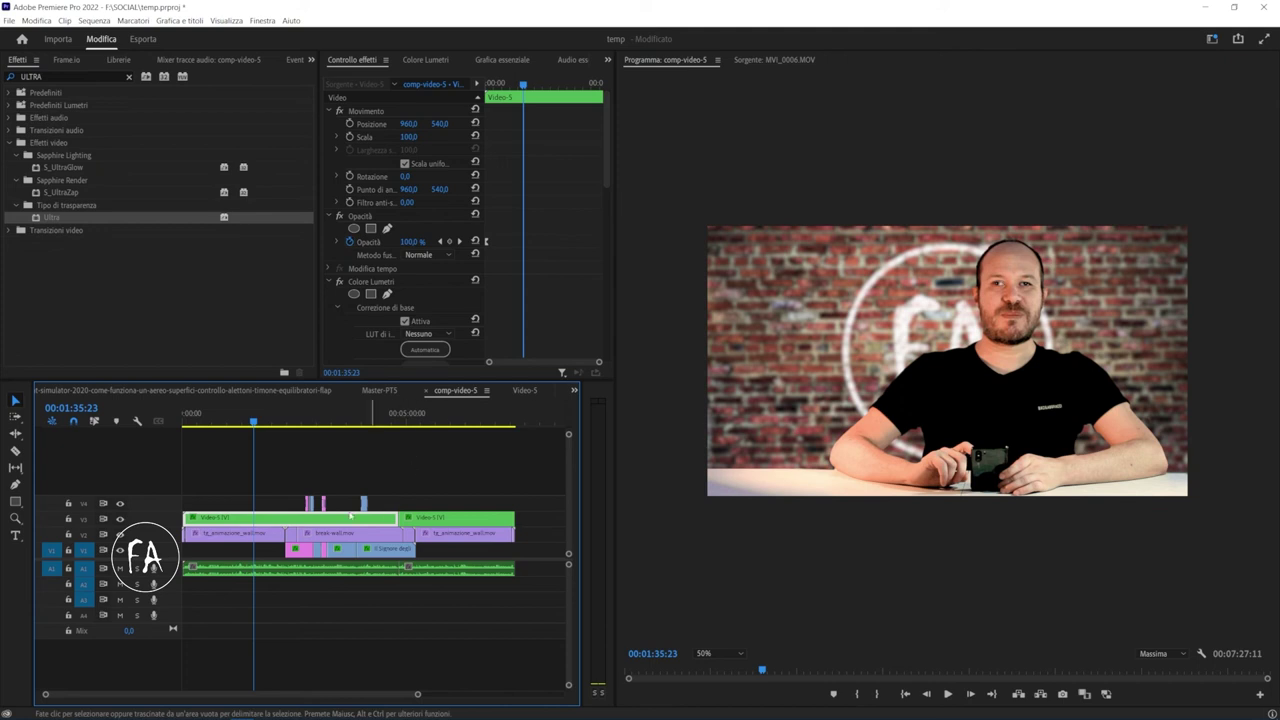
- Select the brick-wall background to check its Gaussian Blur, toggle V1 visibility, then deselect
left_click(265, 533)
left_click(120, 550)
left_click(120, 550)
left_click(120, 550)
left_click(120, 550)
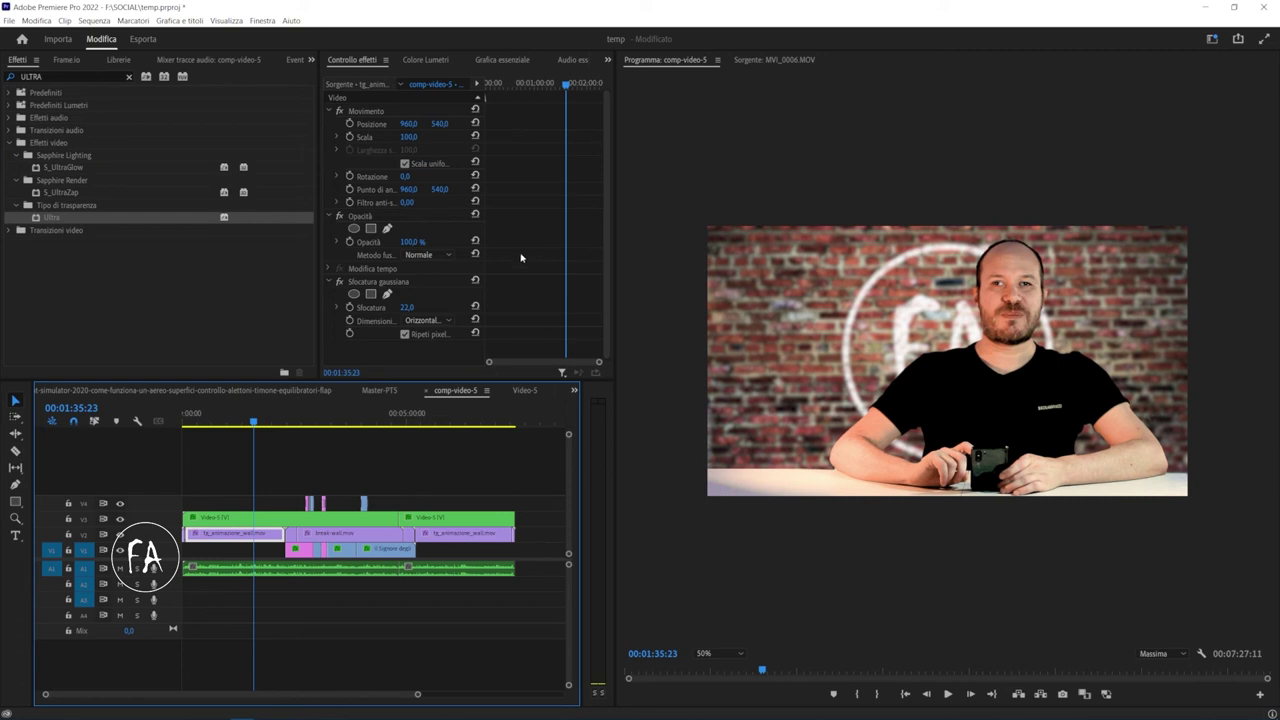
left_click(425, 460)
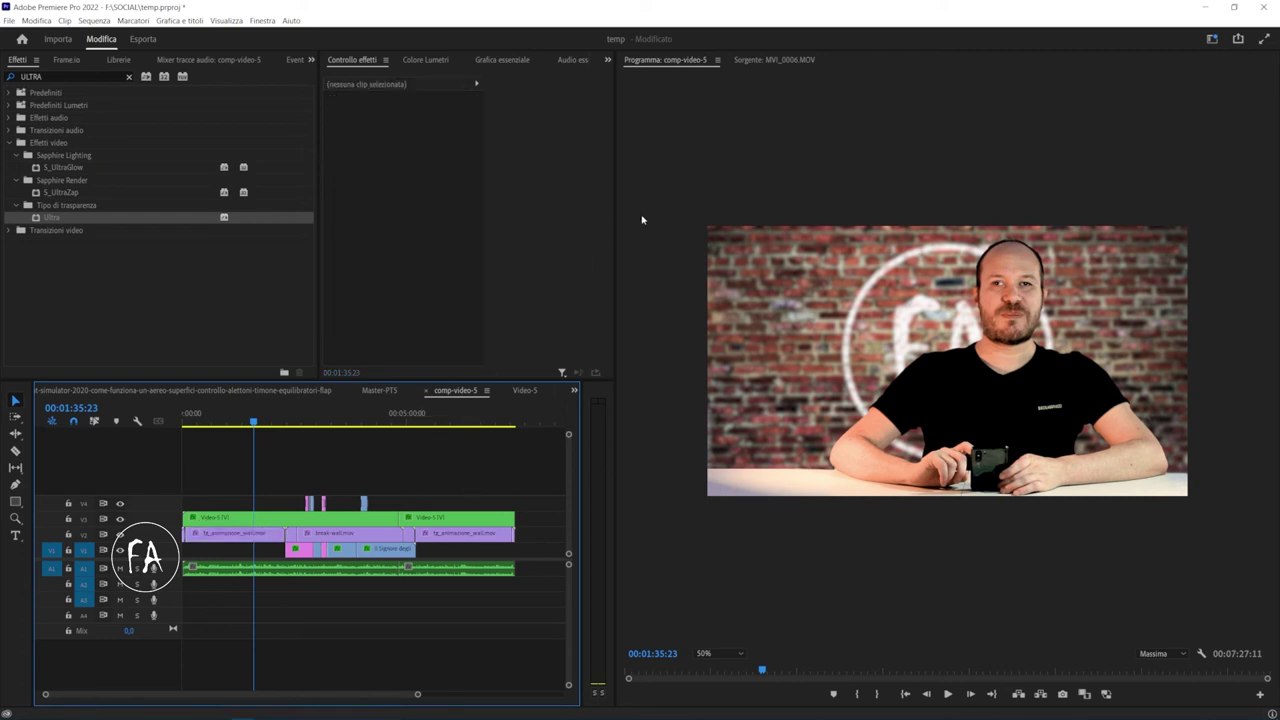
left_click(271, 520)
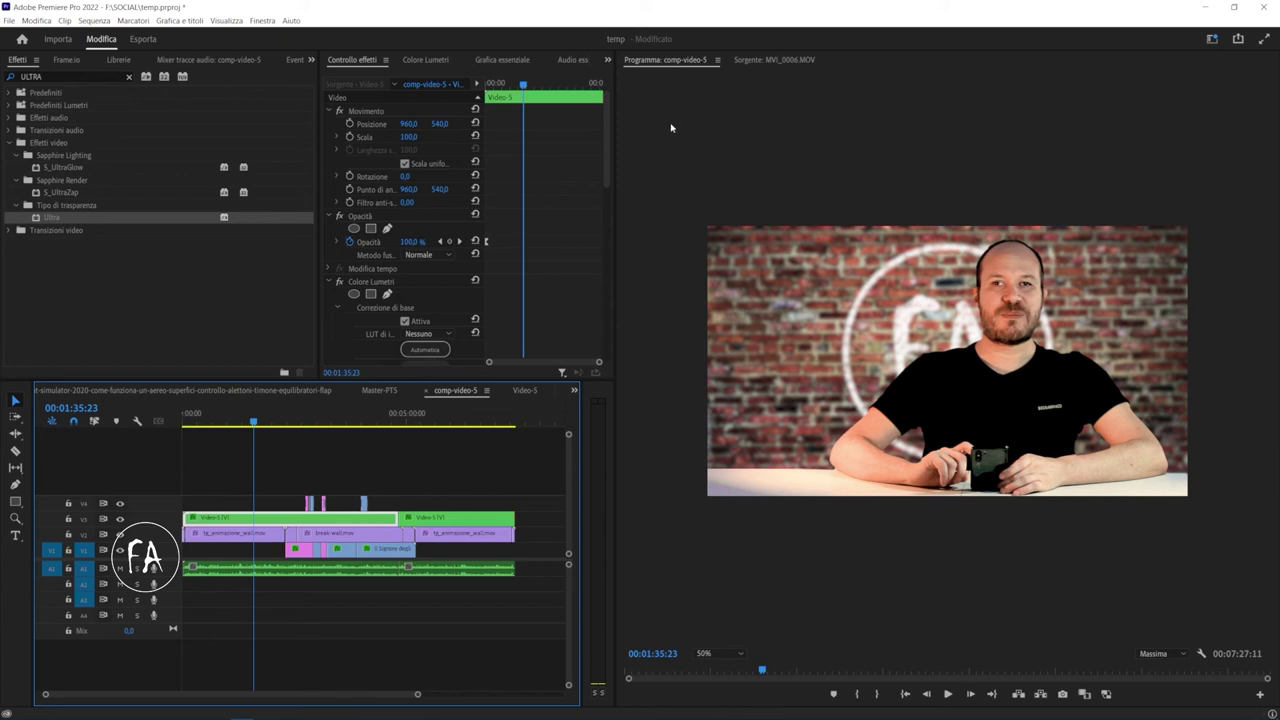
left_click(648, 258)
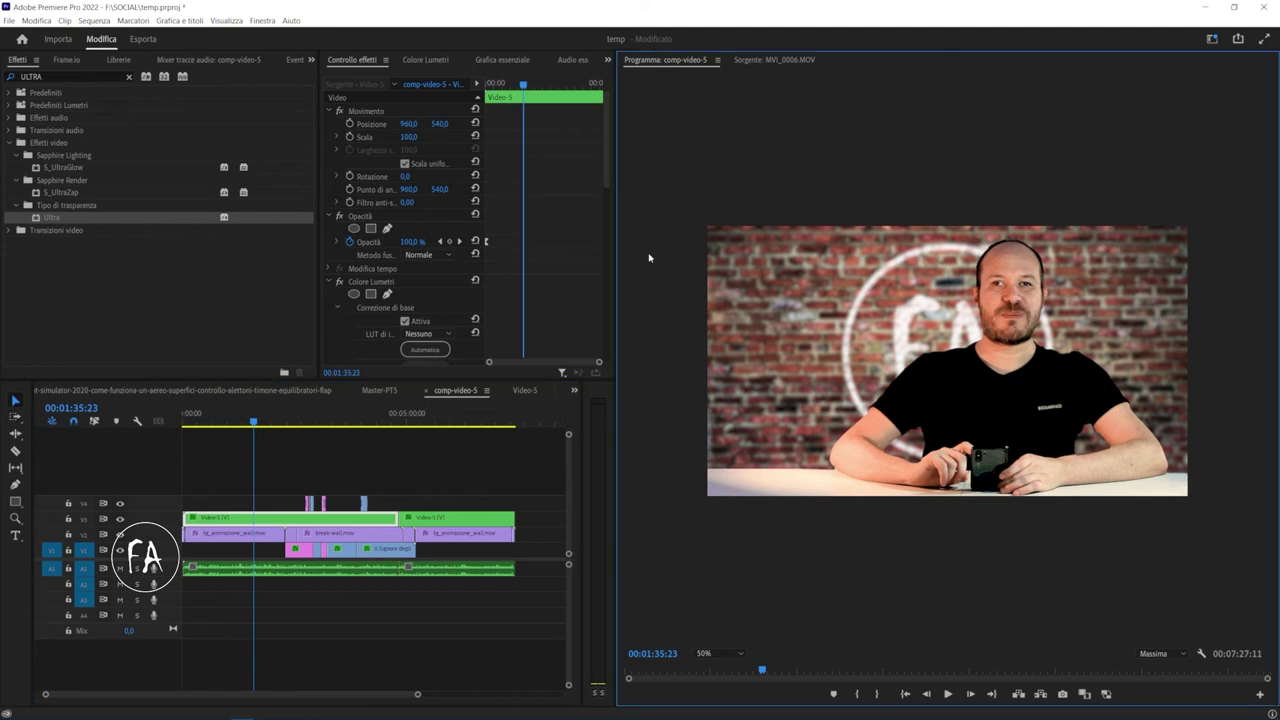